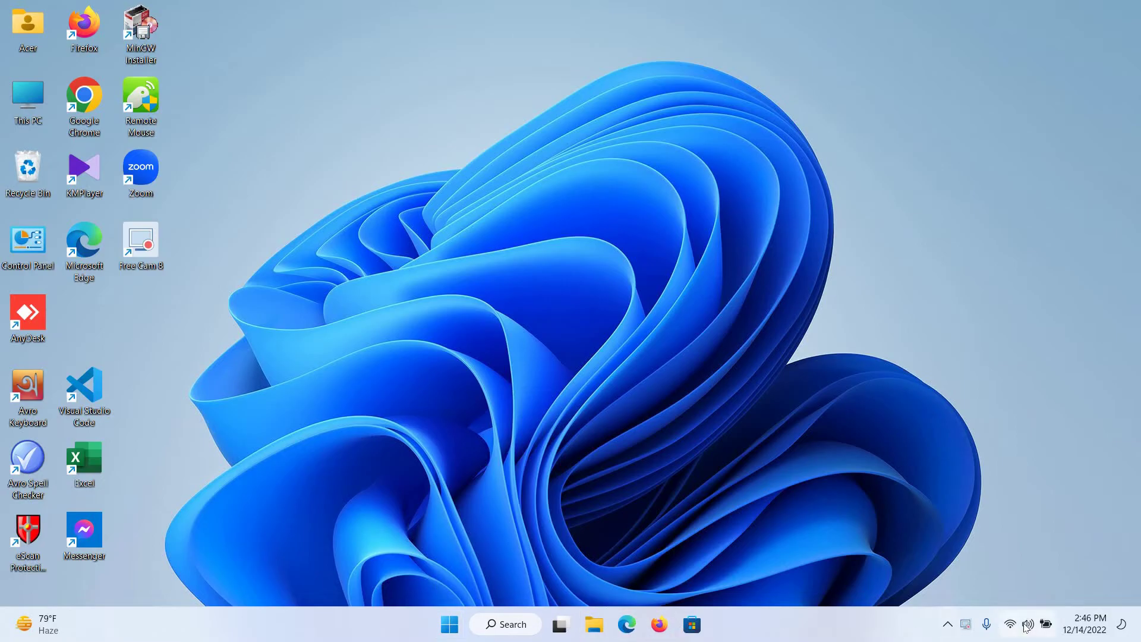
Step: View the taskbar's calendar flyout and the quick settings for network, brightness and volume, dismissing each one
left_click(1083, 627)
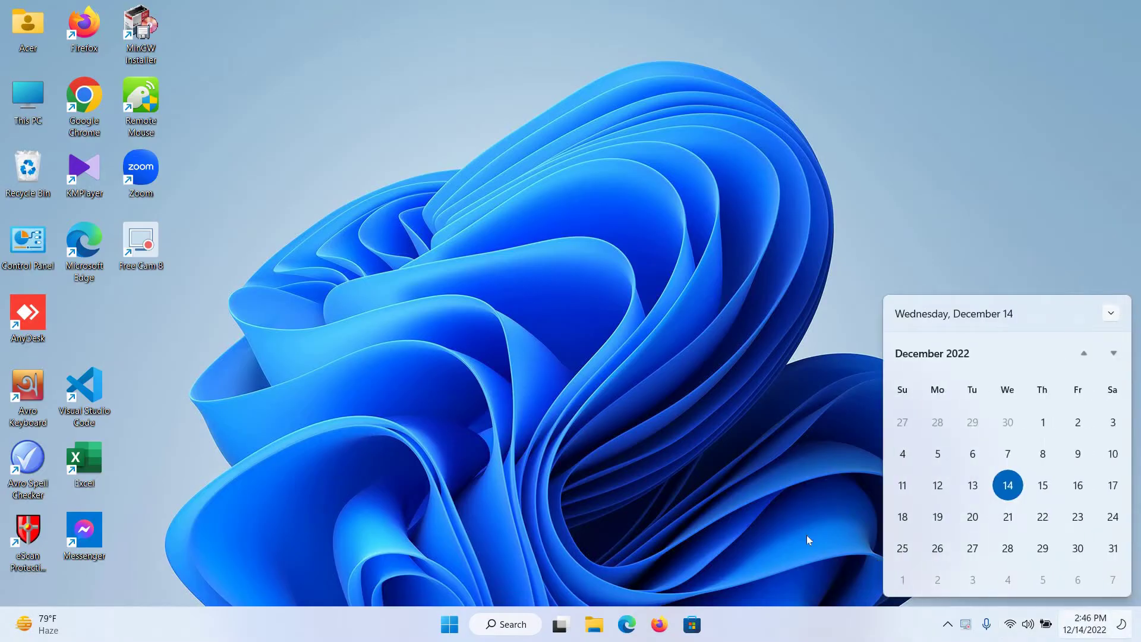
left_click(864, 559)
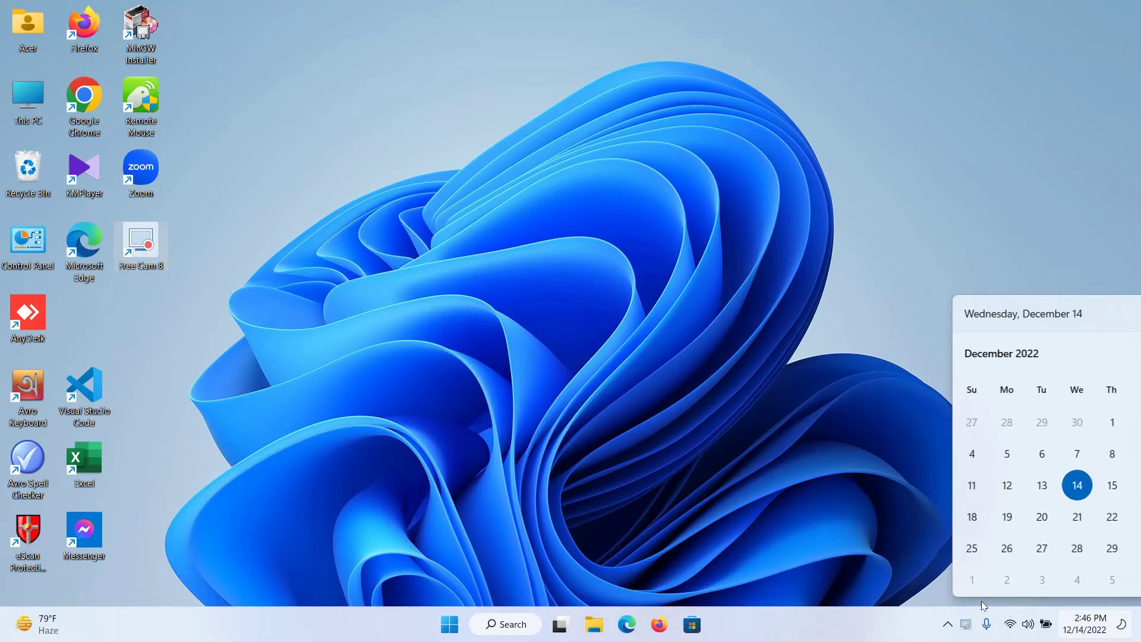
left_click(1027, 626)
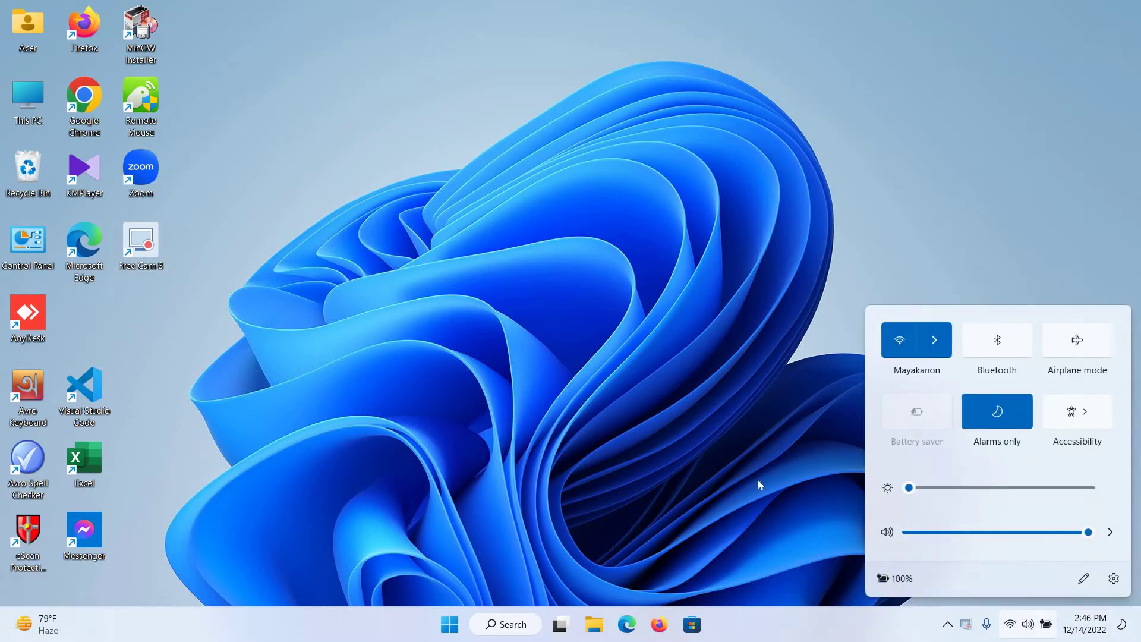
left_click(758, 484)
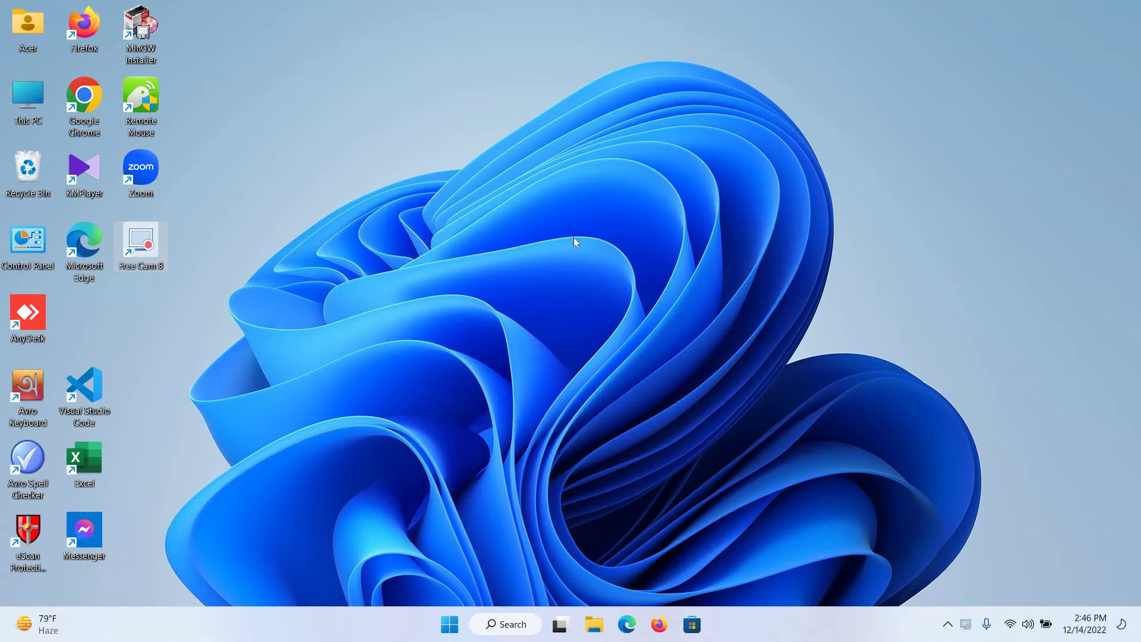
left_click(637, 295)
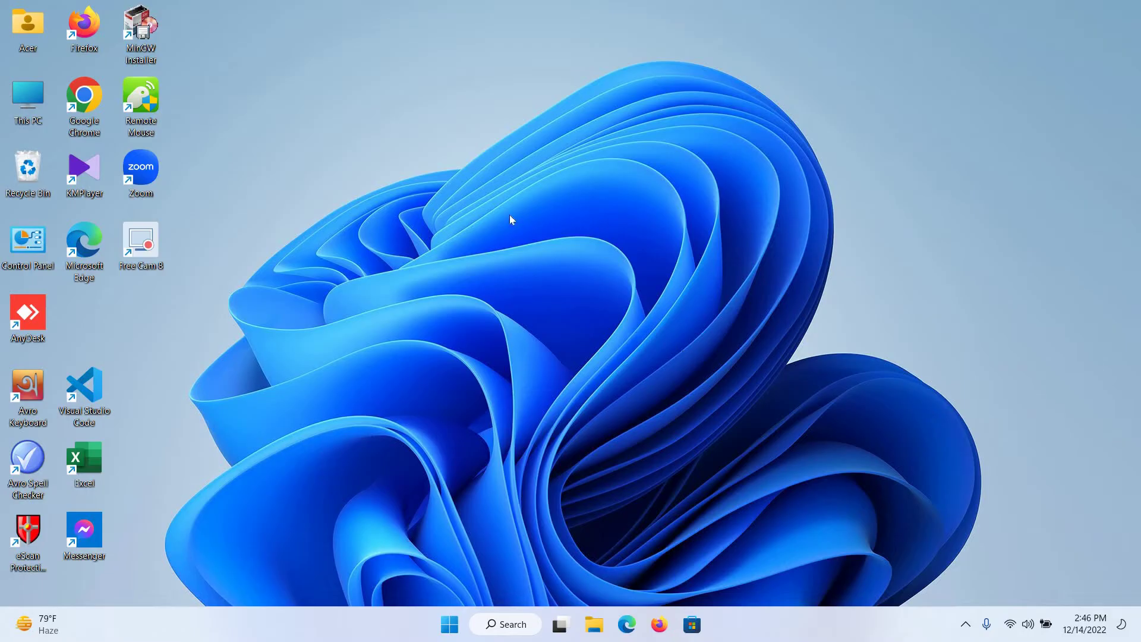
Step: Refresh the desktop several times
right_click(563, 292)
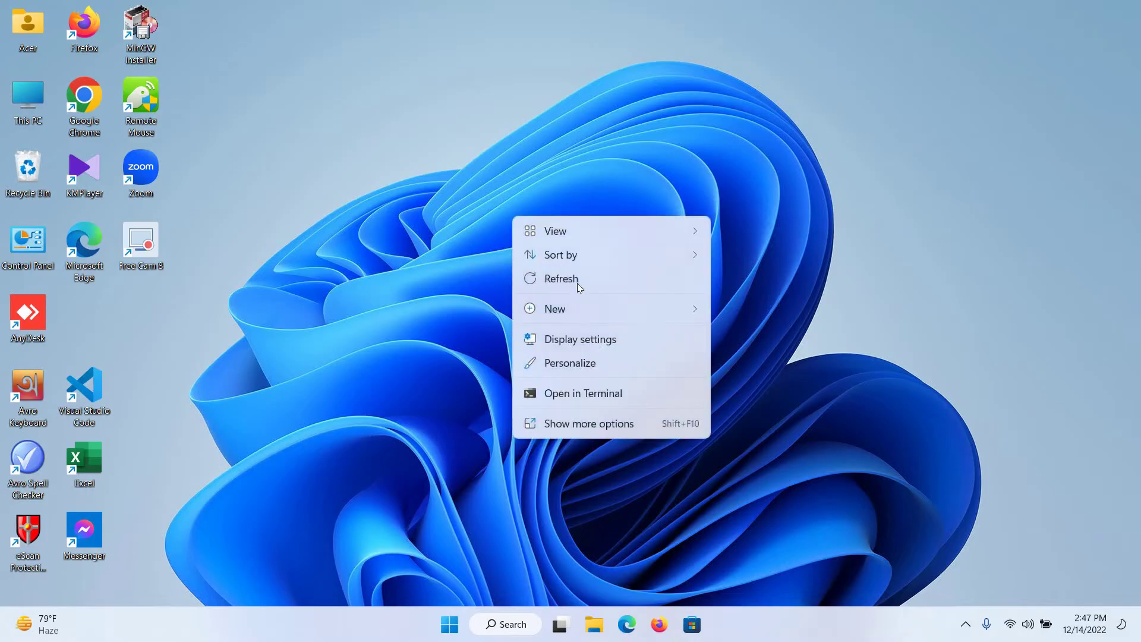
right_click(644, 352)
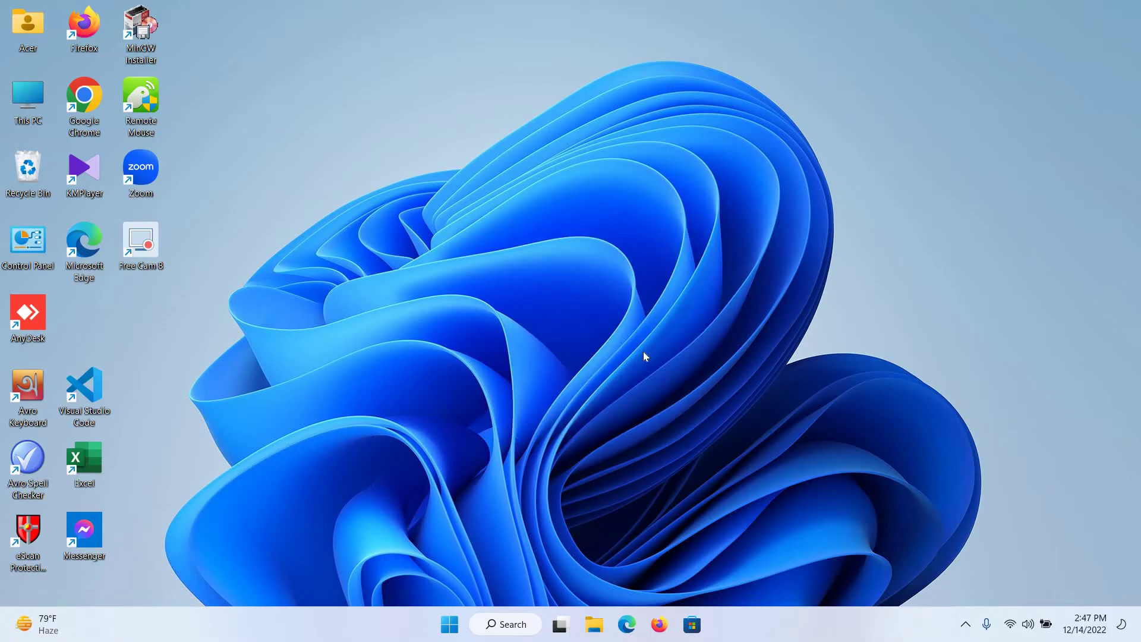
left_click(643, 352)
right_click(565, 285)
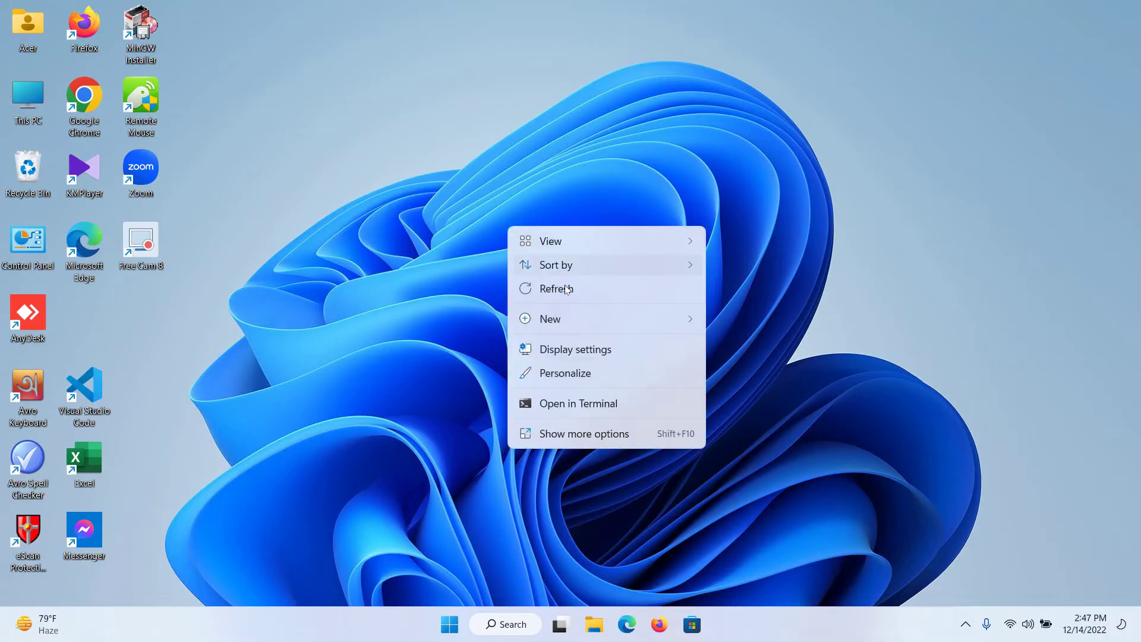
left_click(614, 349)
key("shift+F10")
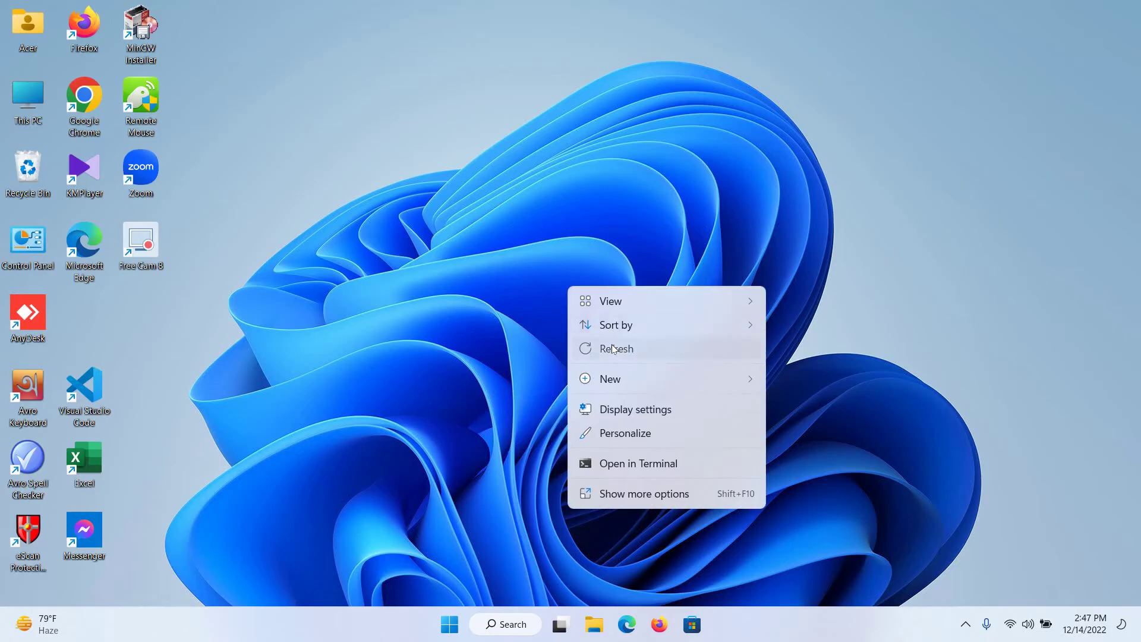
left_click(614, 349)
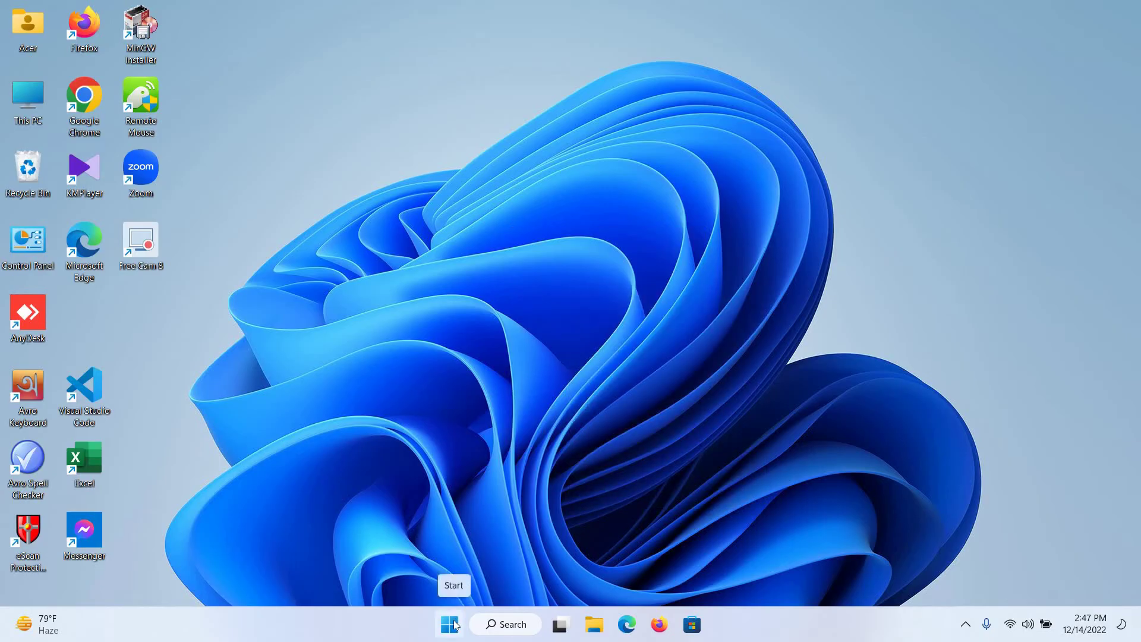
Step: Search for Task Manager and open it
left_click(453, 624)
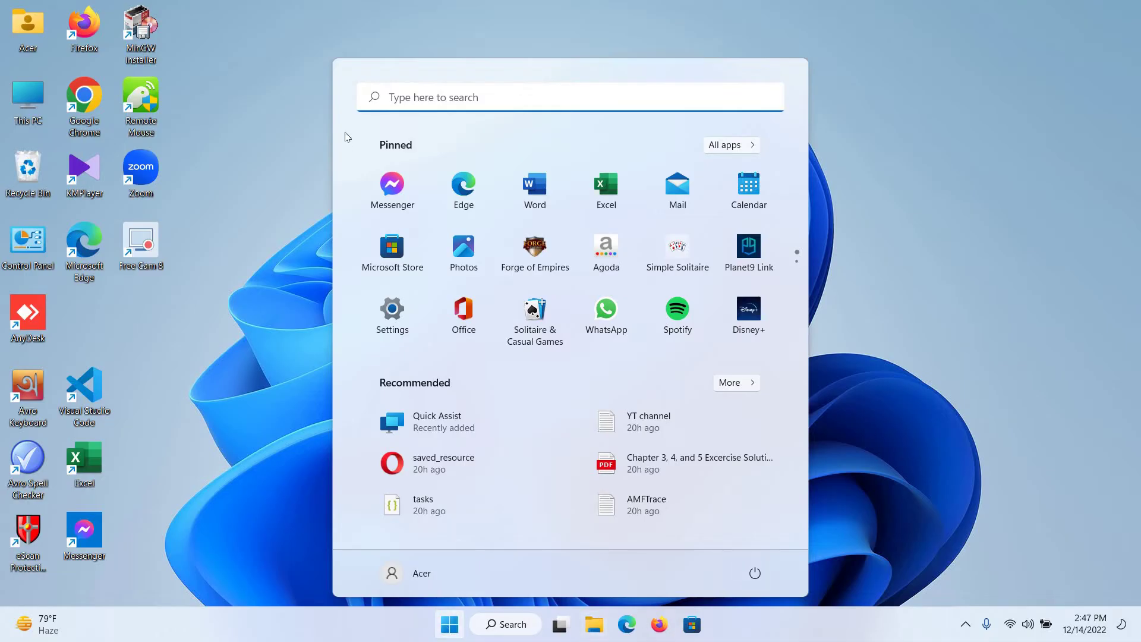
left_click(428, 99)
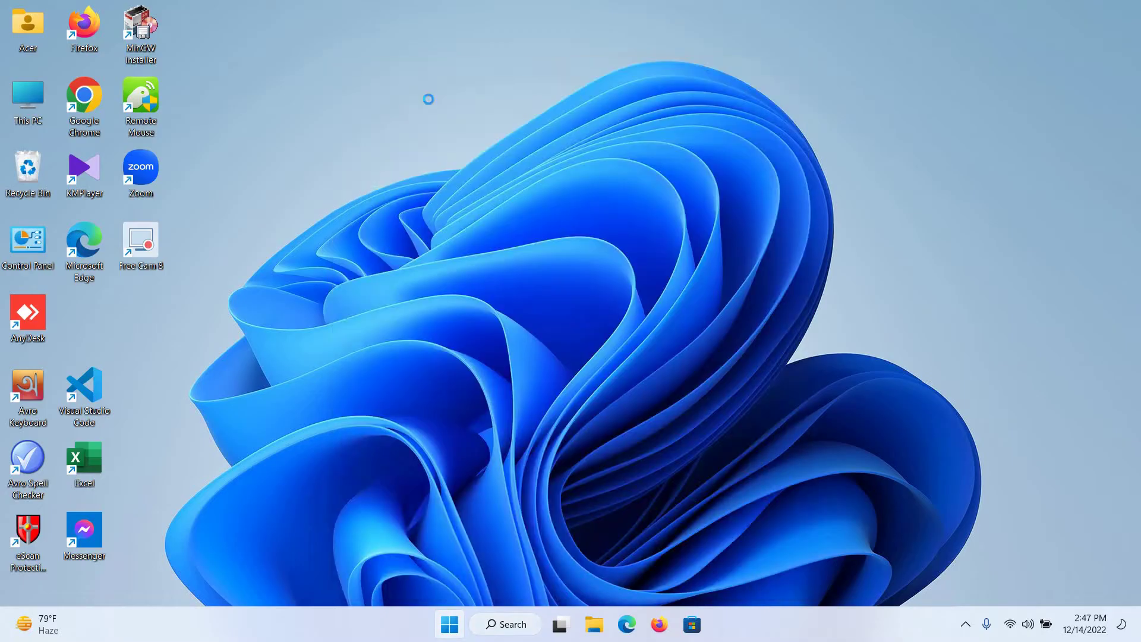
type("tas")
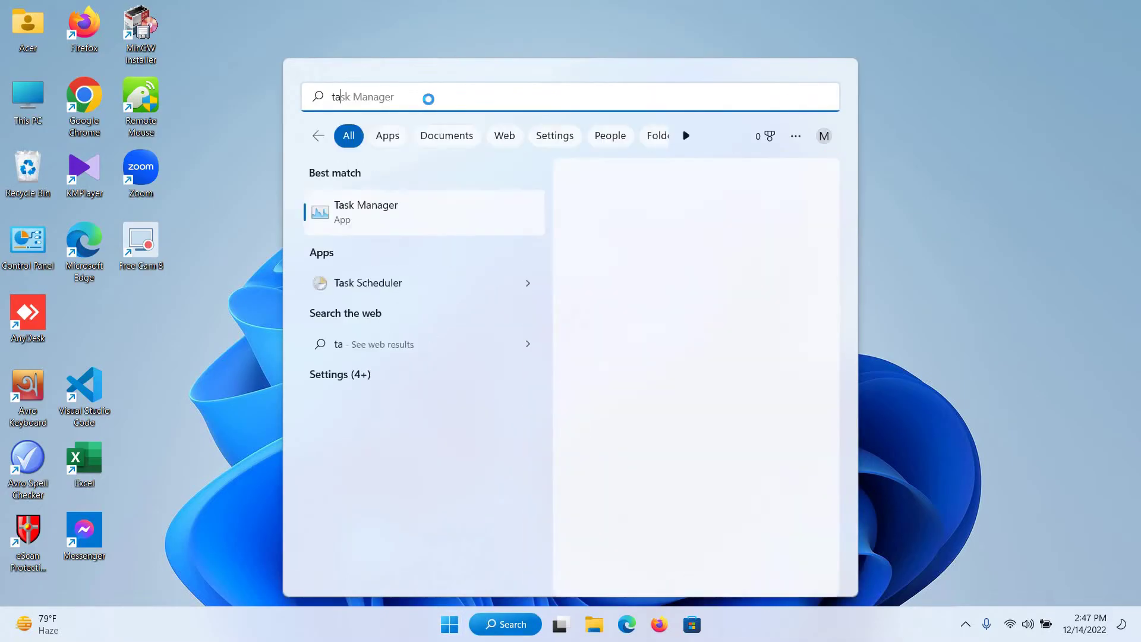
left_click(324, 211)
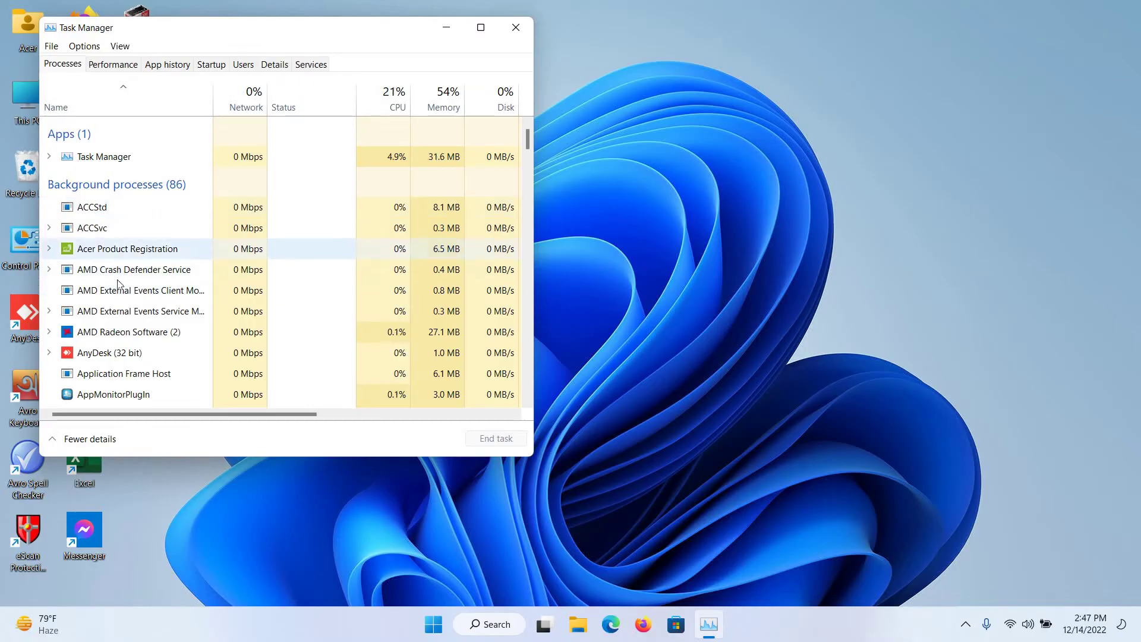
Step: Find Windows Explorer in Task Manager's process list, show its available actions, and close Task Manager
scroll(118, 288, "down", 4)
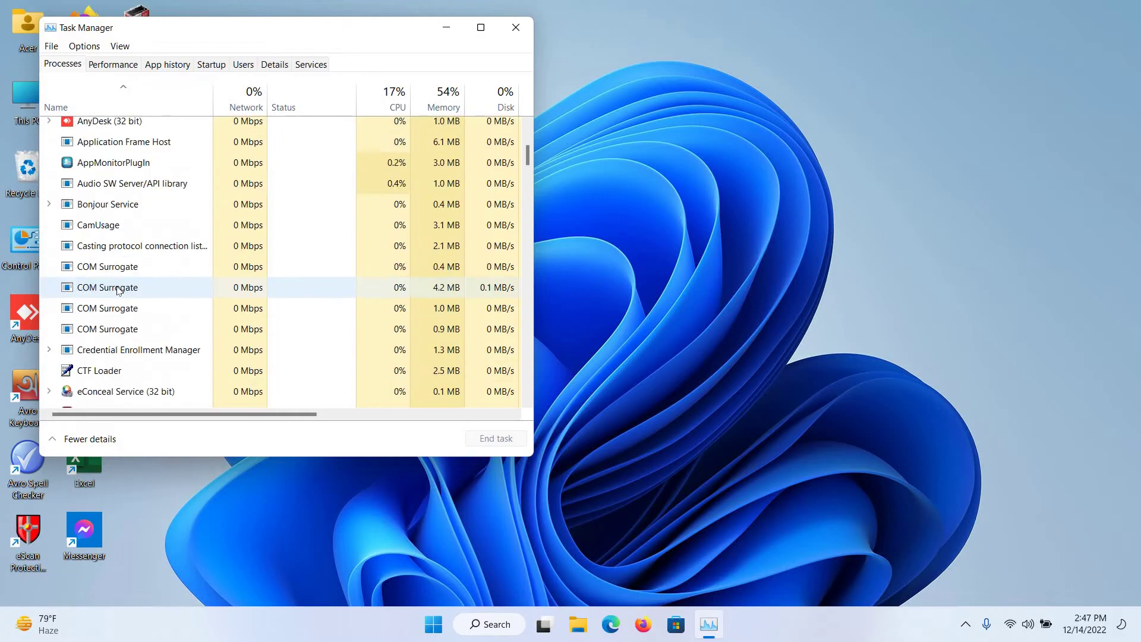
scroll(118, 290, "down", 20)
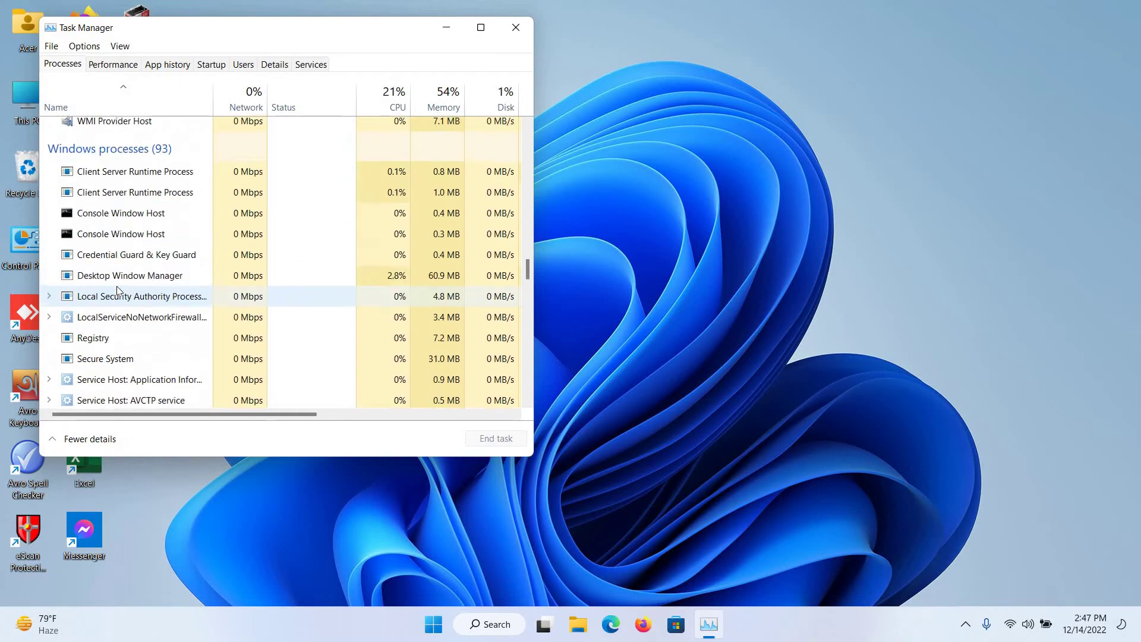
scroll(118, 289, "down", 18)
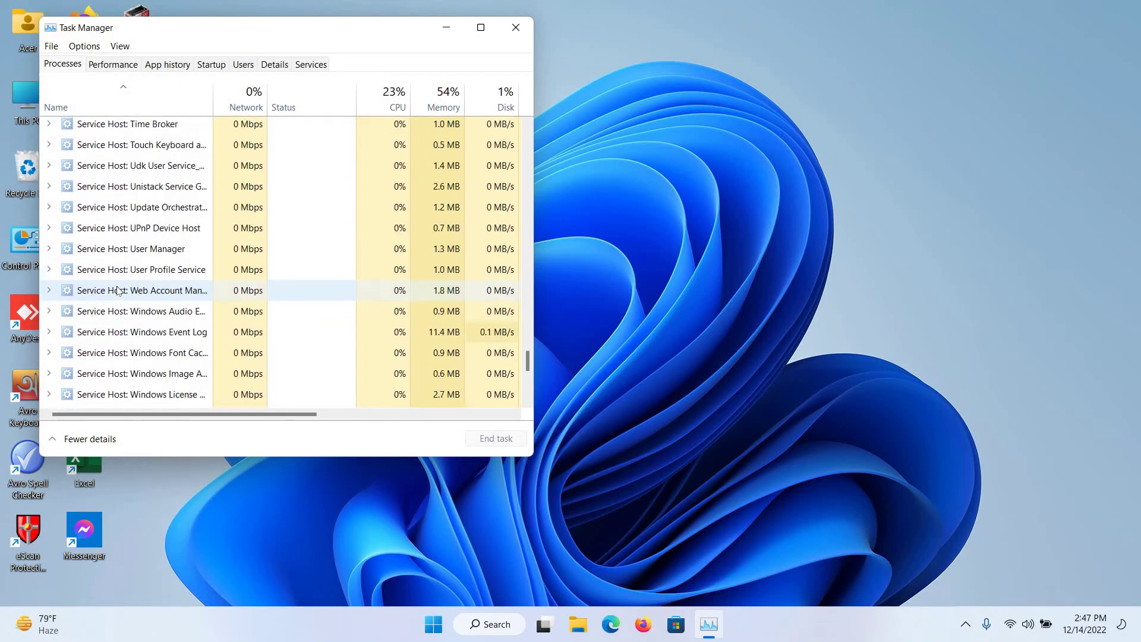
scroll(117, 290, "down", 6)
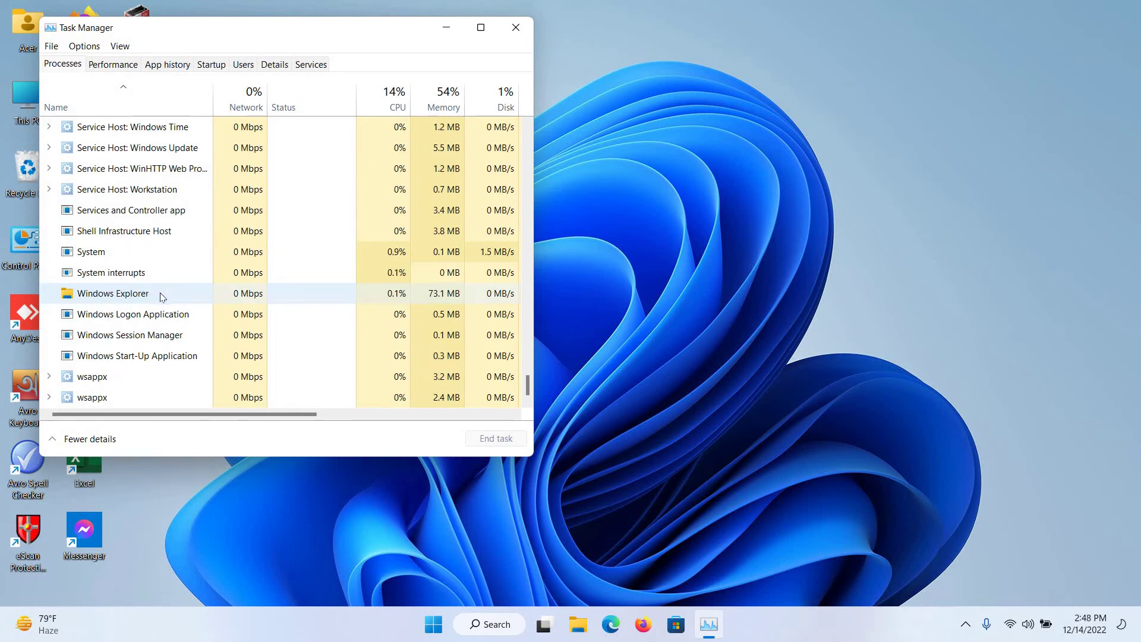
right_click(161, 295)
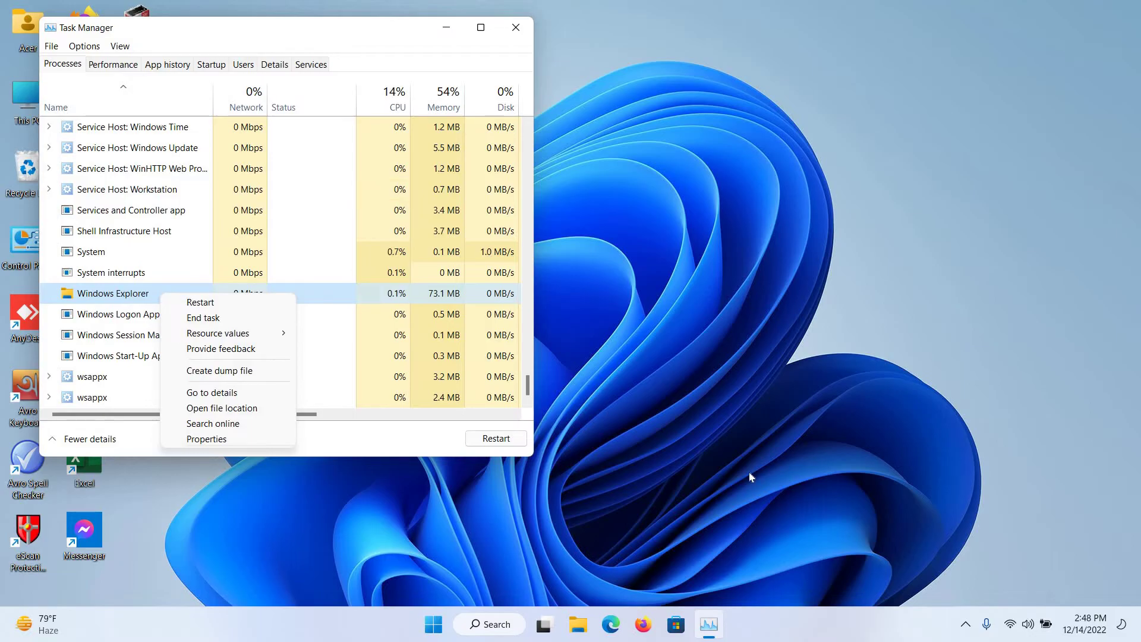
left_click(516, 27)
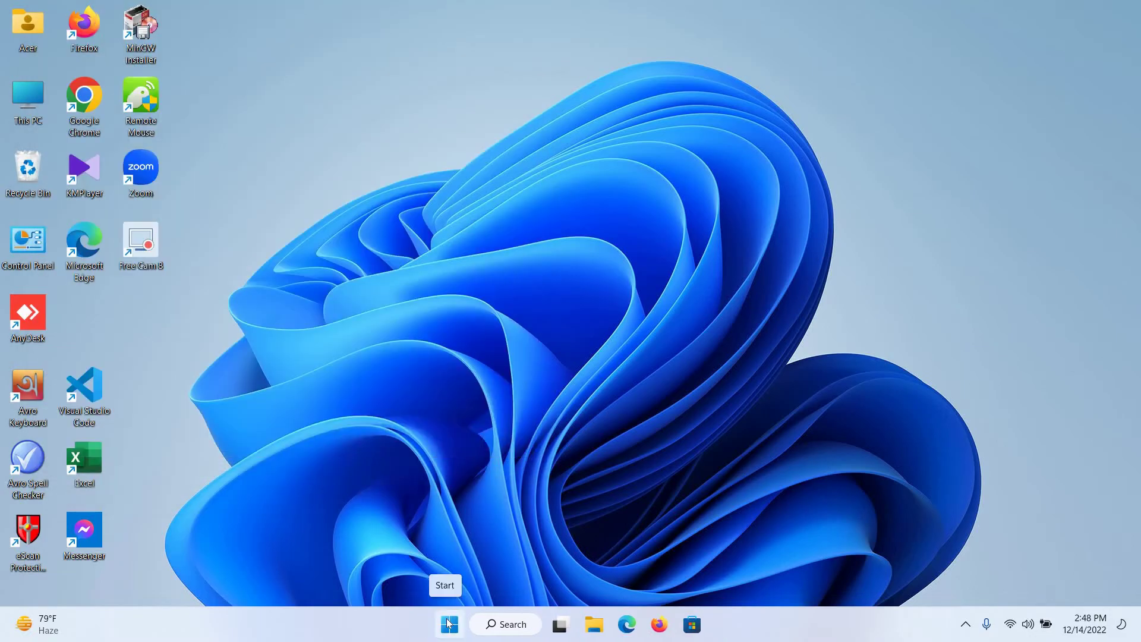
Step: Open the Windows Update page in Settings, and briefly view the quick settings flyout
left_click(449, 623)
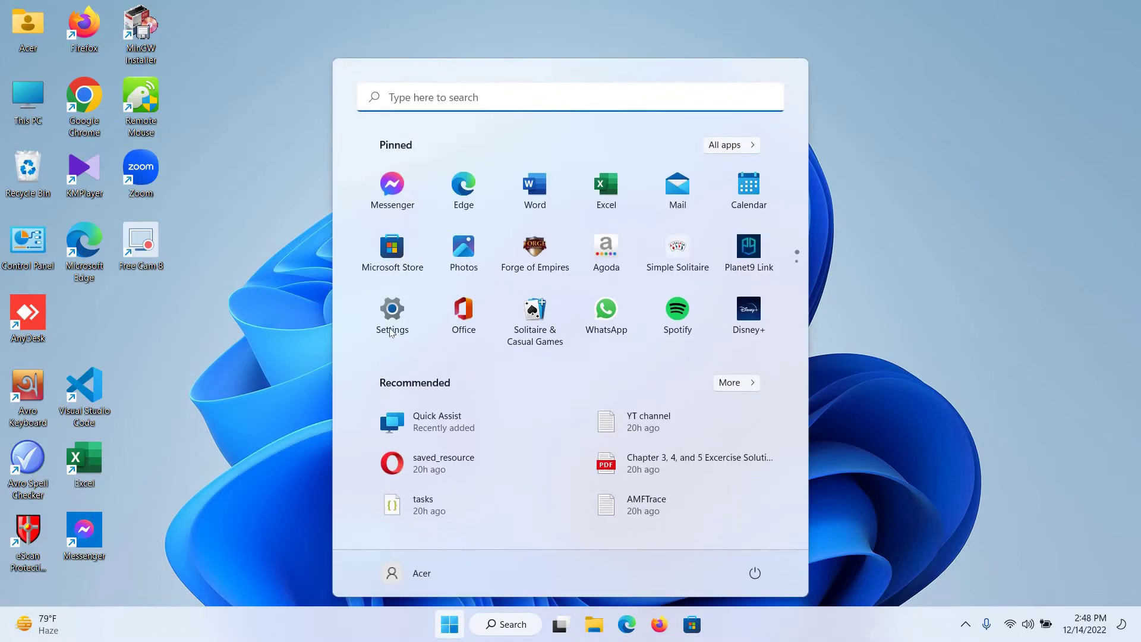
left_click(391, 315)
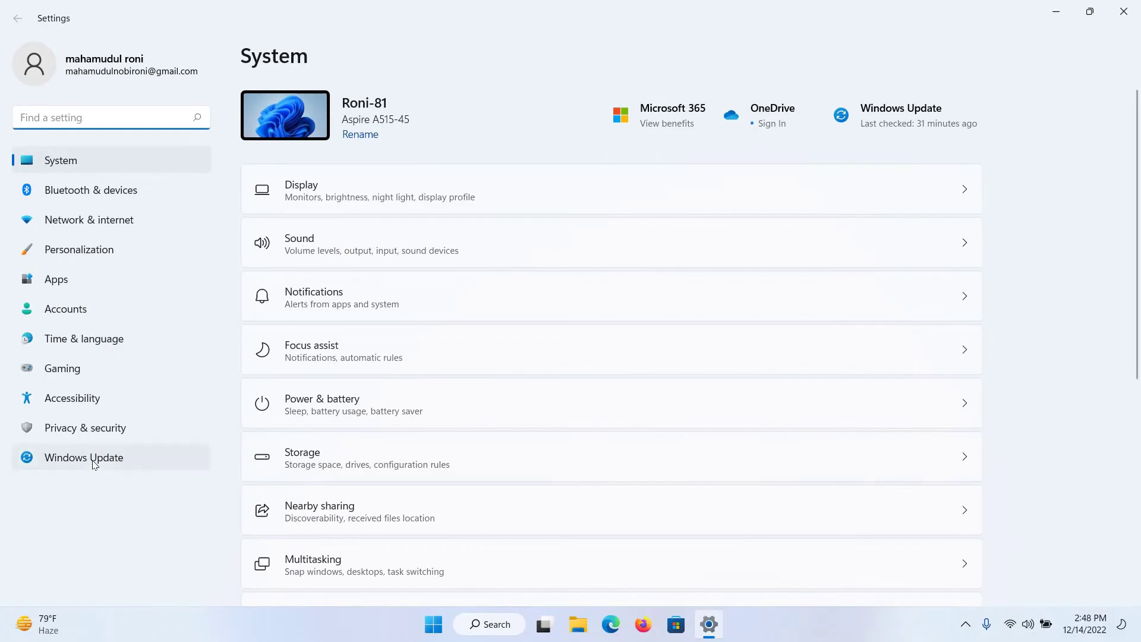
left_click(93, 459)
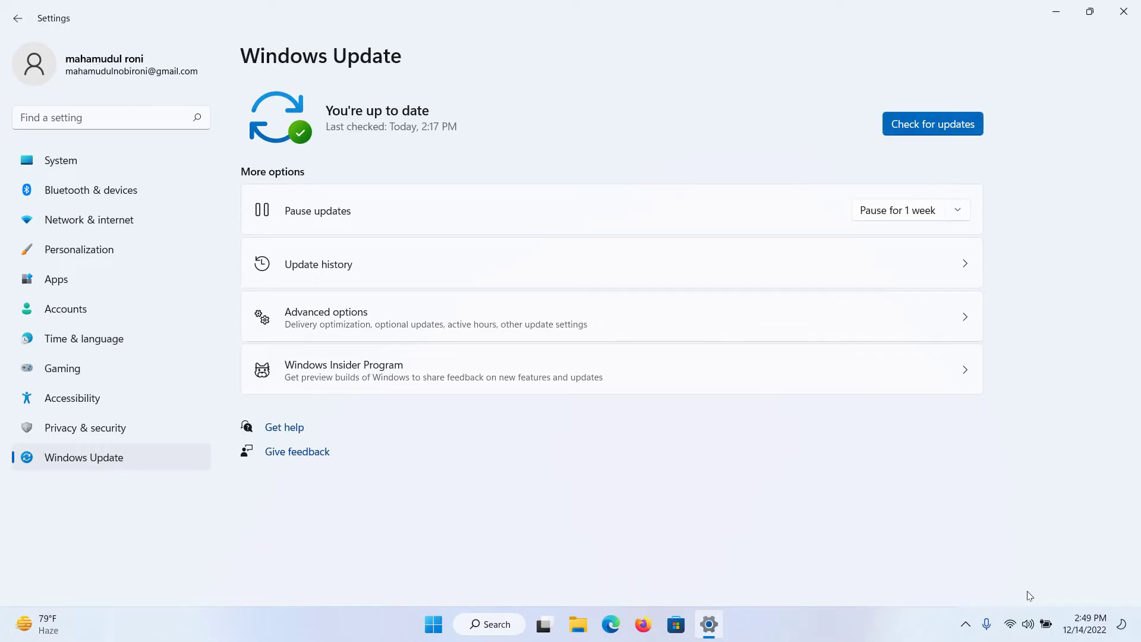
left_click(1028, 630)
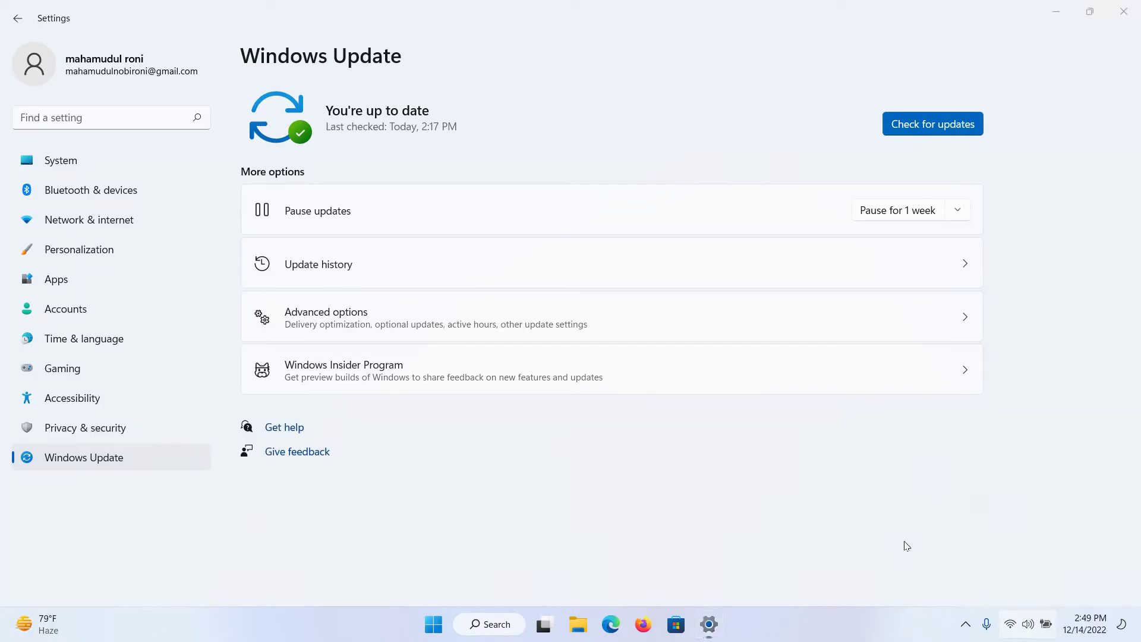
left_click(744, 547)
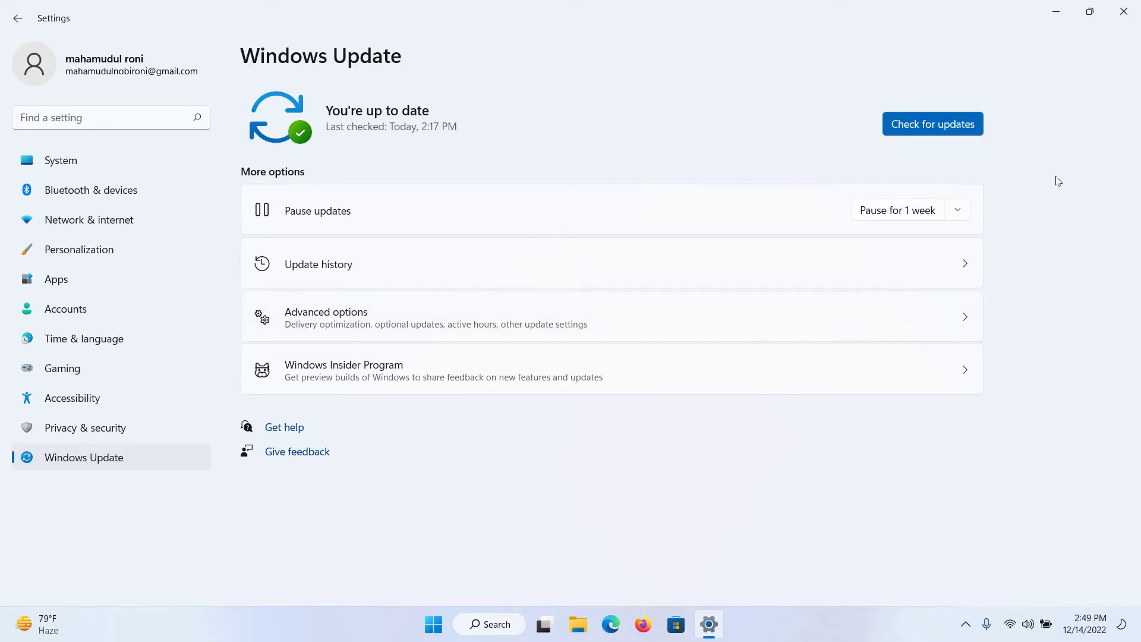
Step: In the Family & other users settings, view the account creation form for another user without sign-in information, and close it
left_click(66, 312)
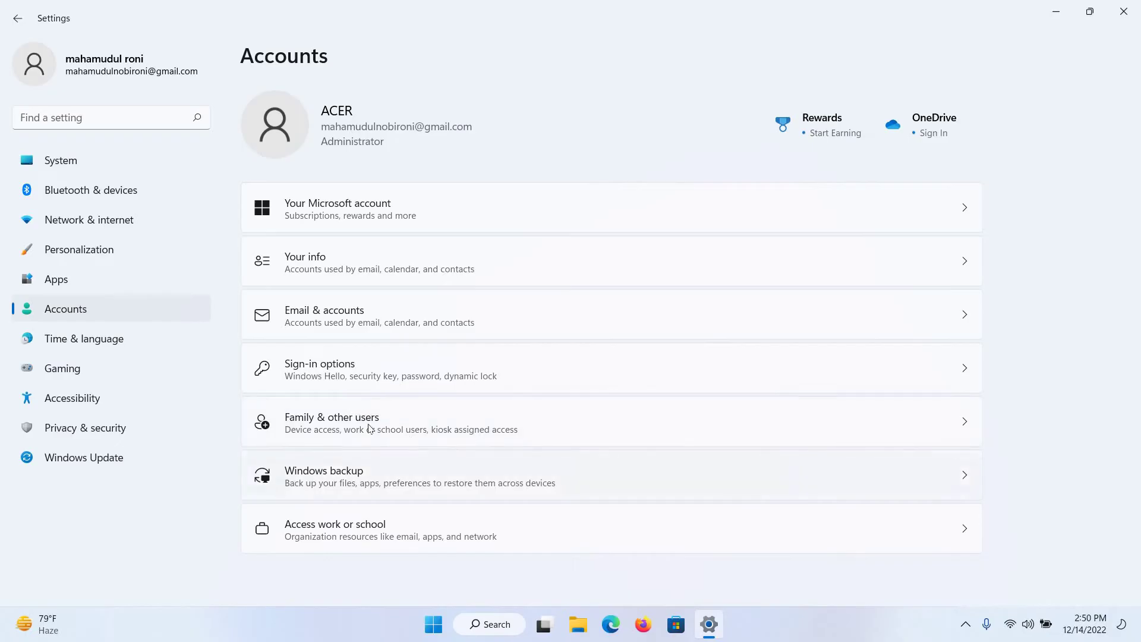
left_click(967, 426)
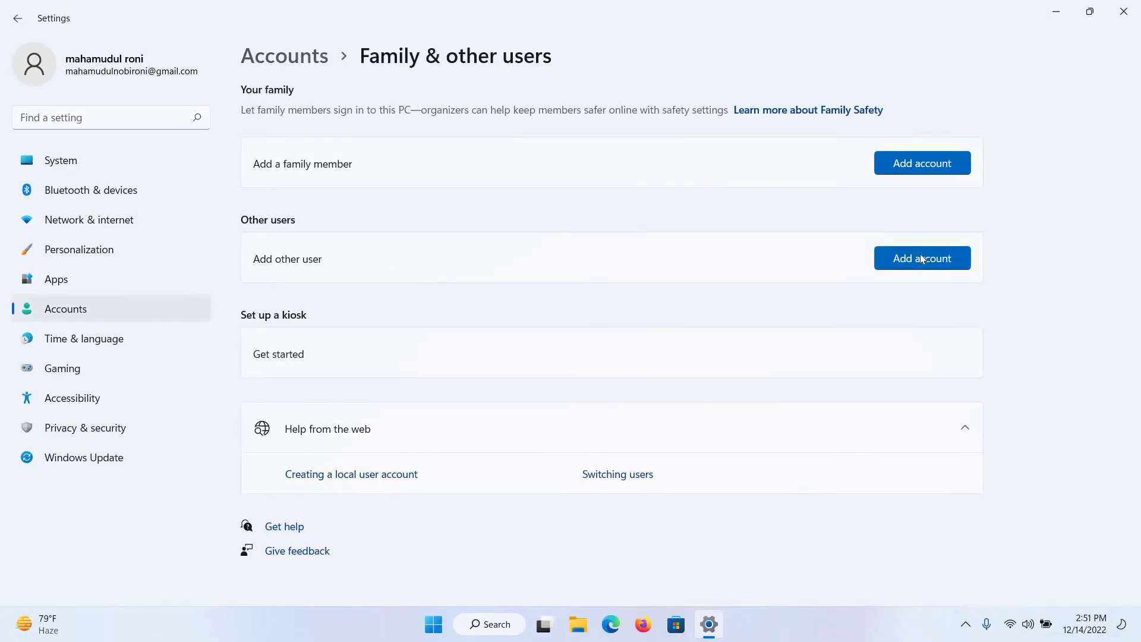
left_click(921, 258)
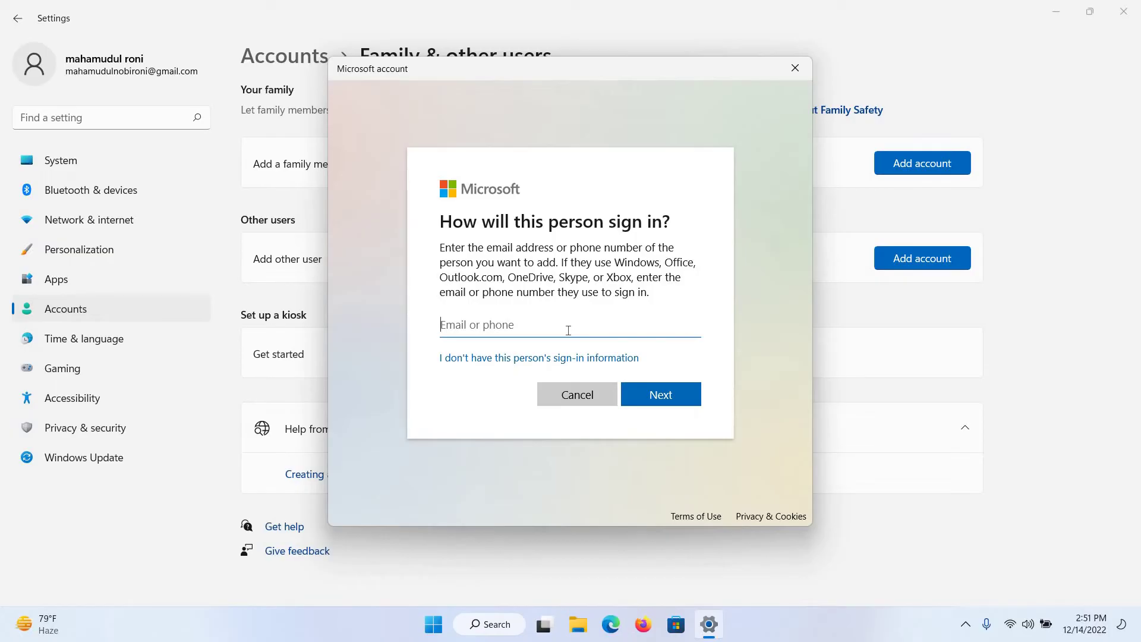
left_click(560, 358)
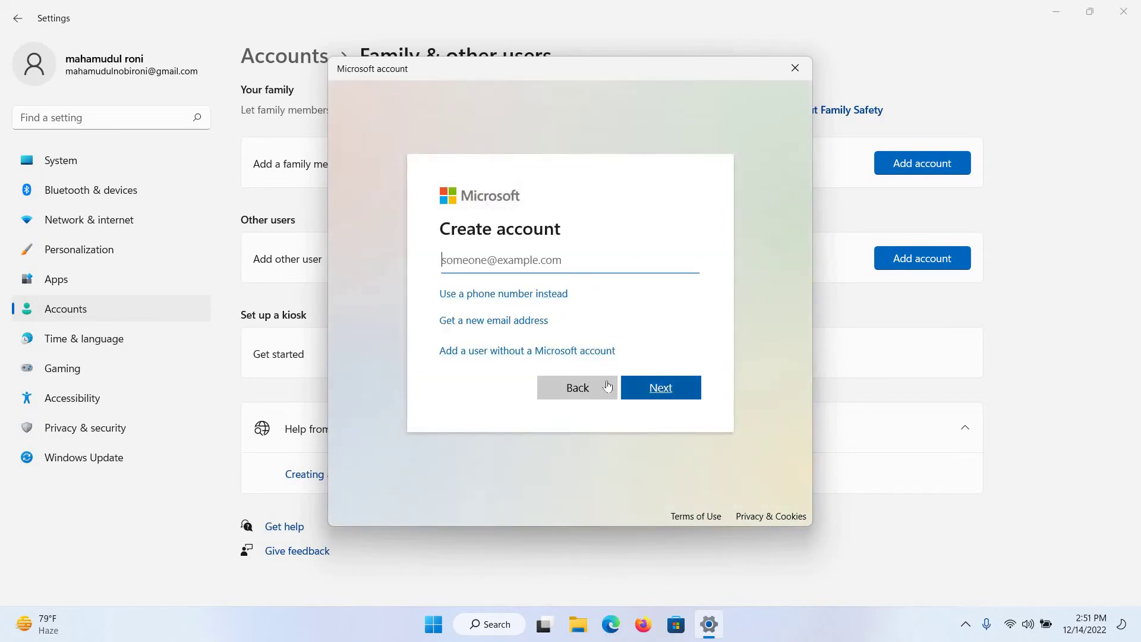
left_click(796, 69)
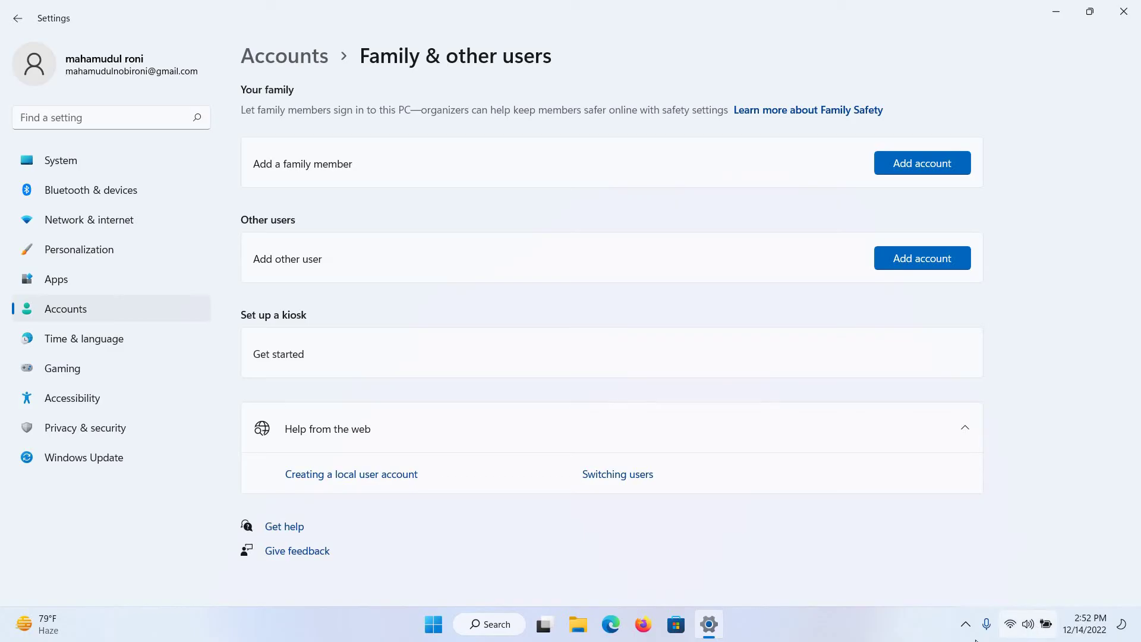
left_click(966, 625)
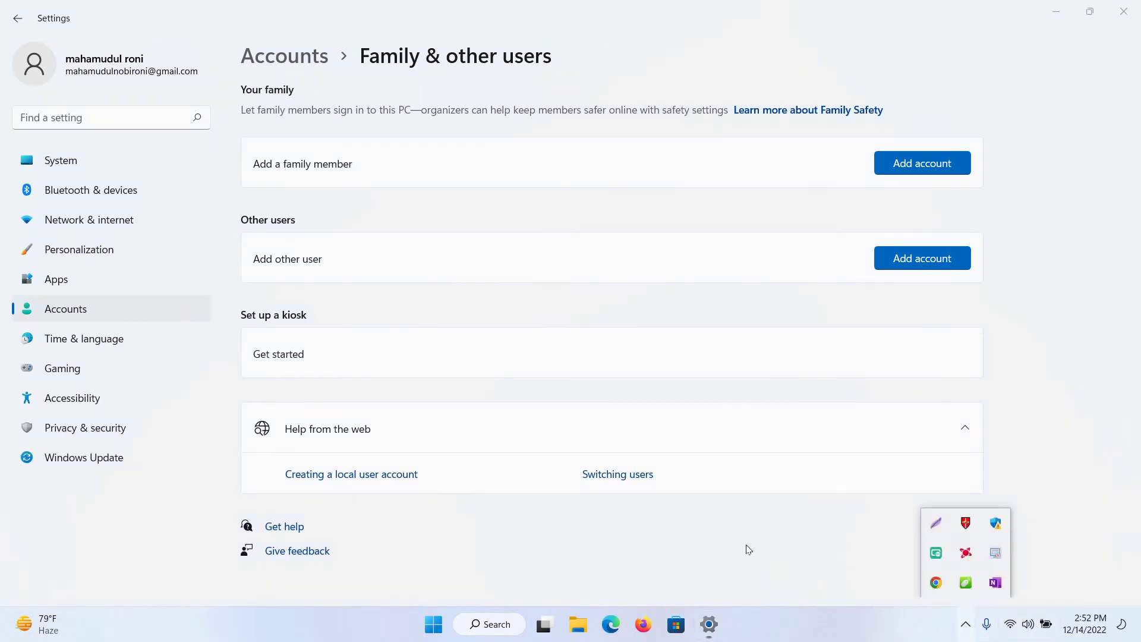
left_click(749, 549)
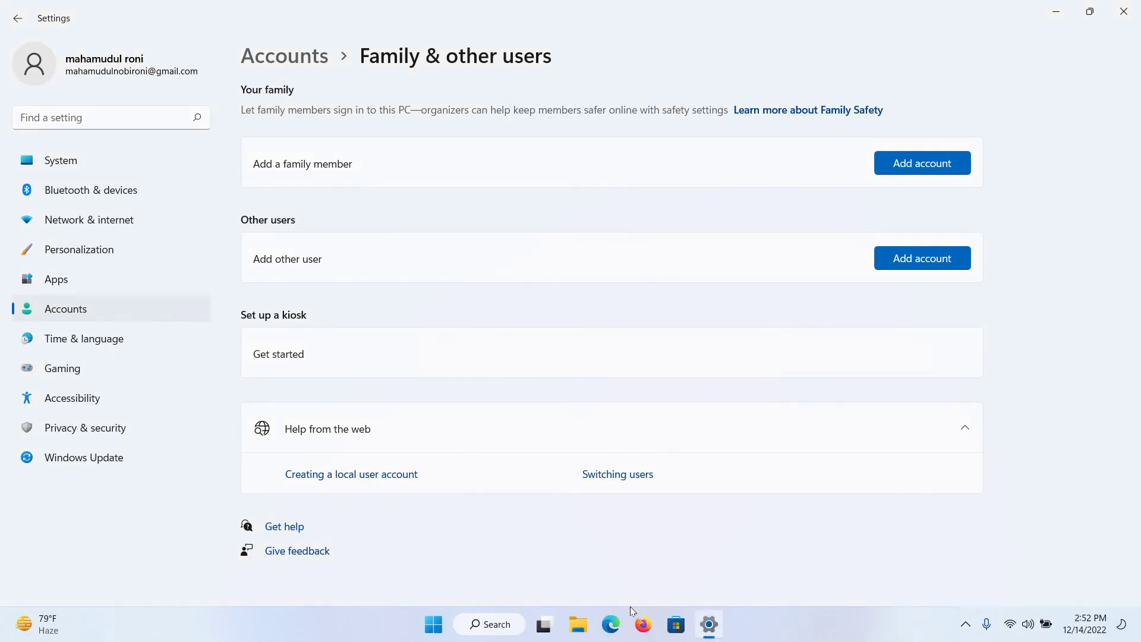
Step: Switch to Microsoft Edge in a maximized window, and open the previous Microsoft Support chat from the browsing history
left_click(611, 624)
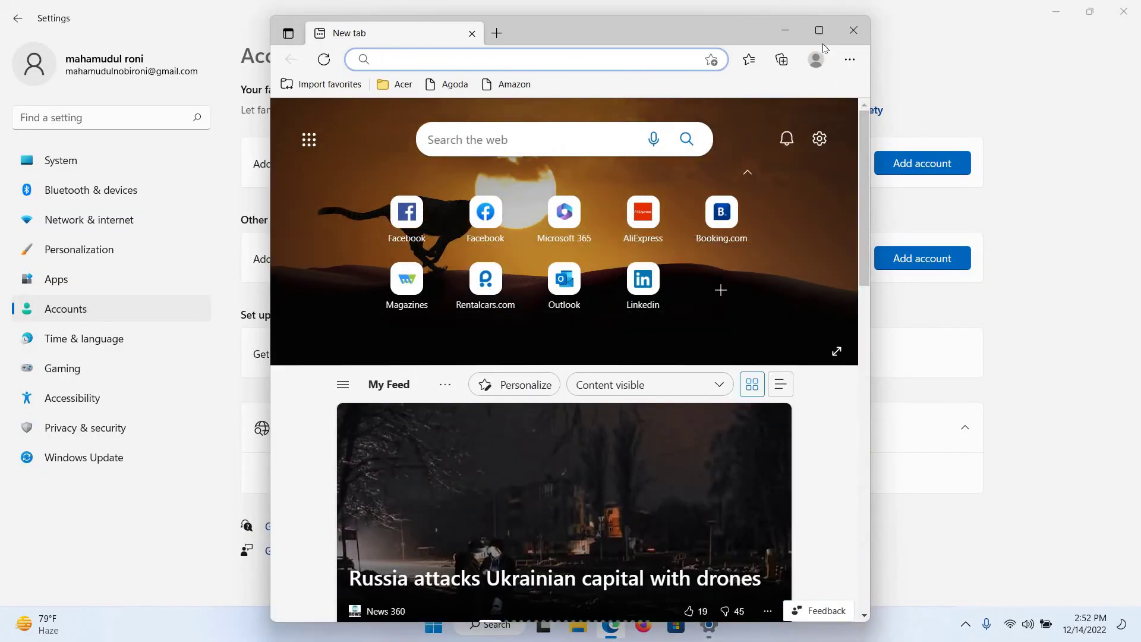
left_click(820, 33)
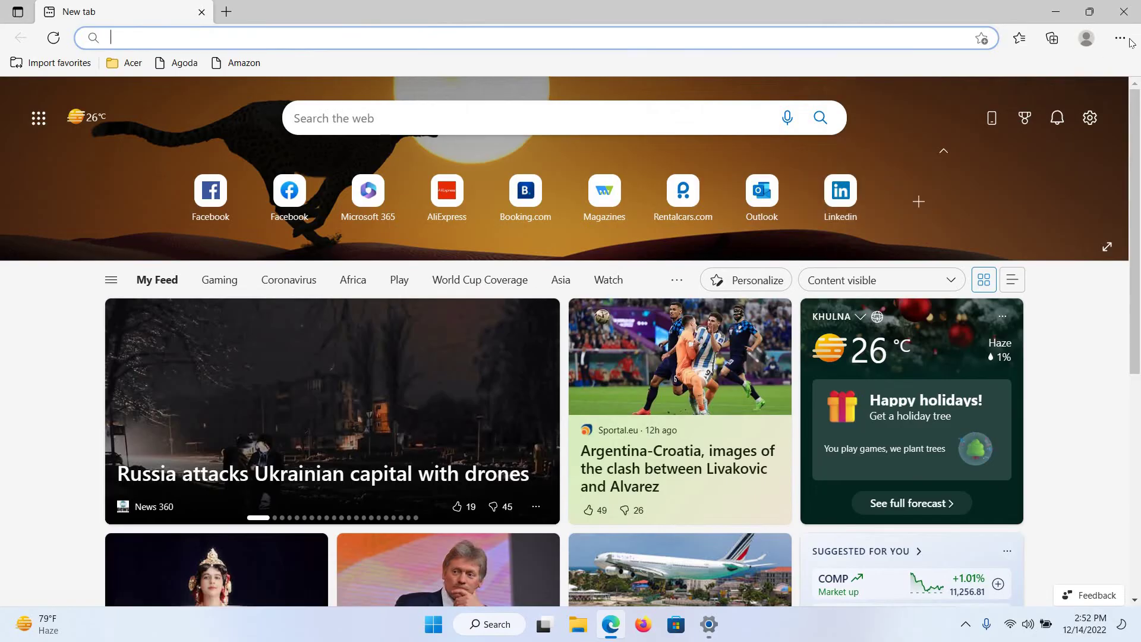
left_click(1122, 38)
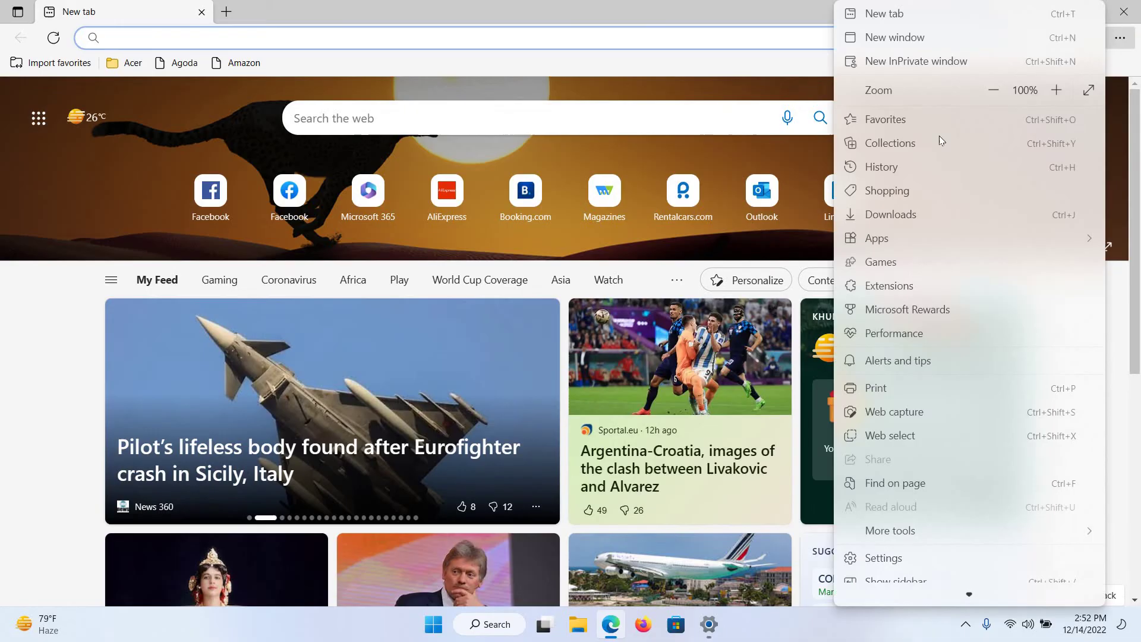
left_click(922, 171)
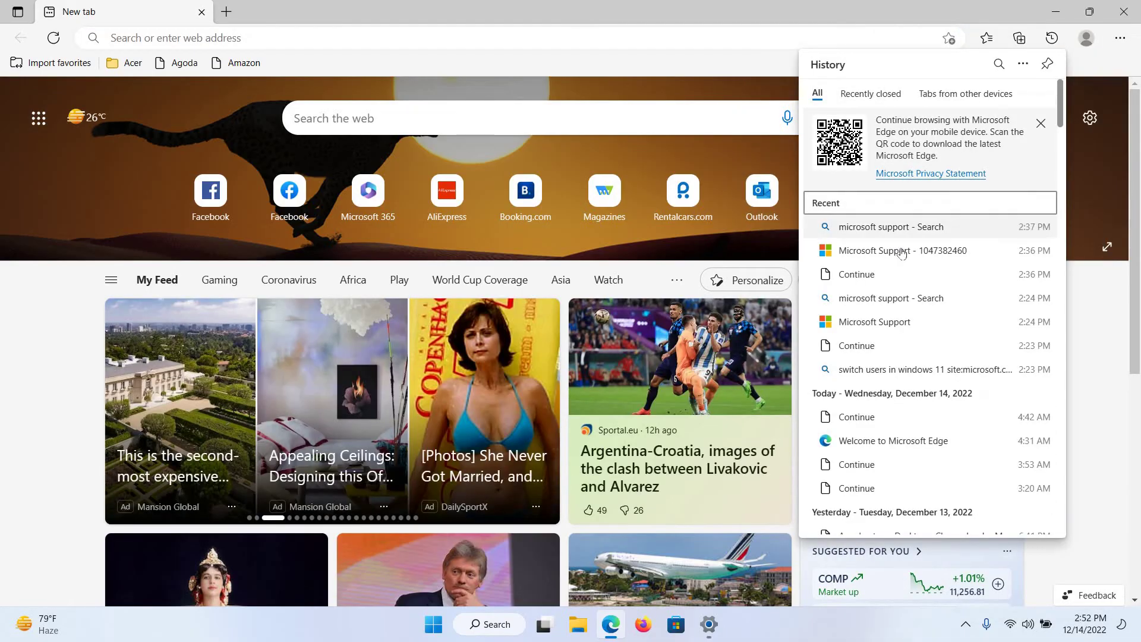
left_click(902, 251)
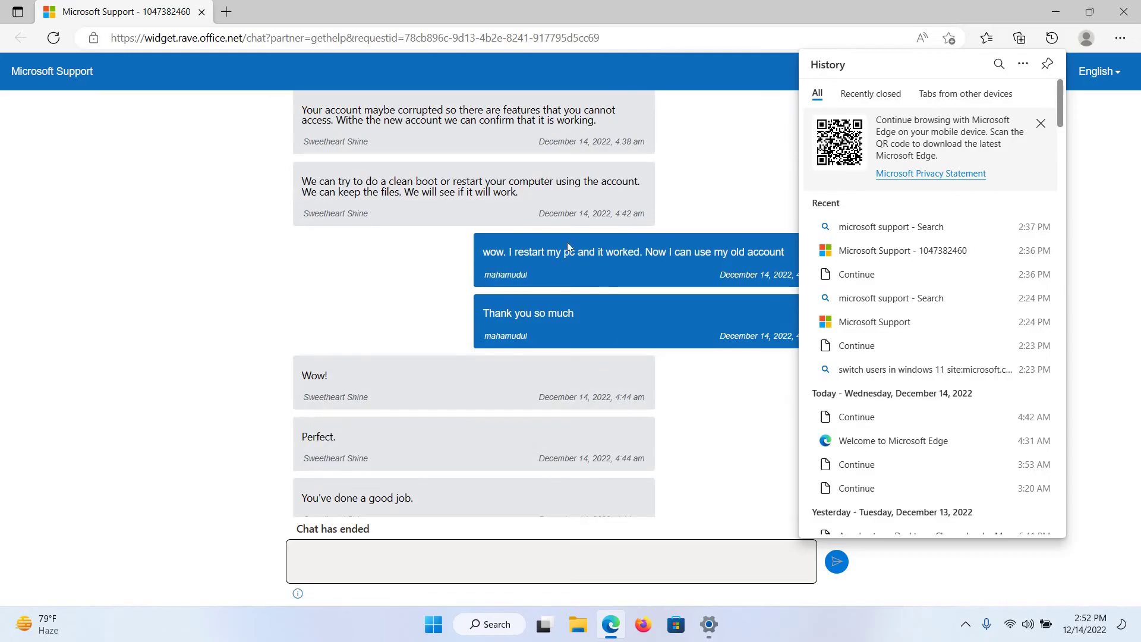
left_click(634, 230)
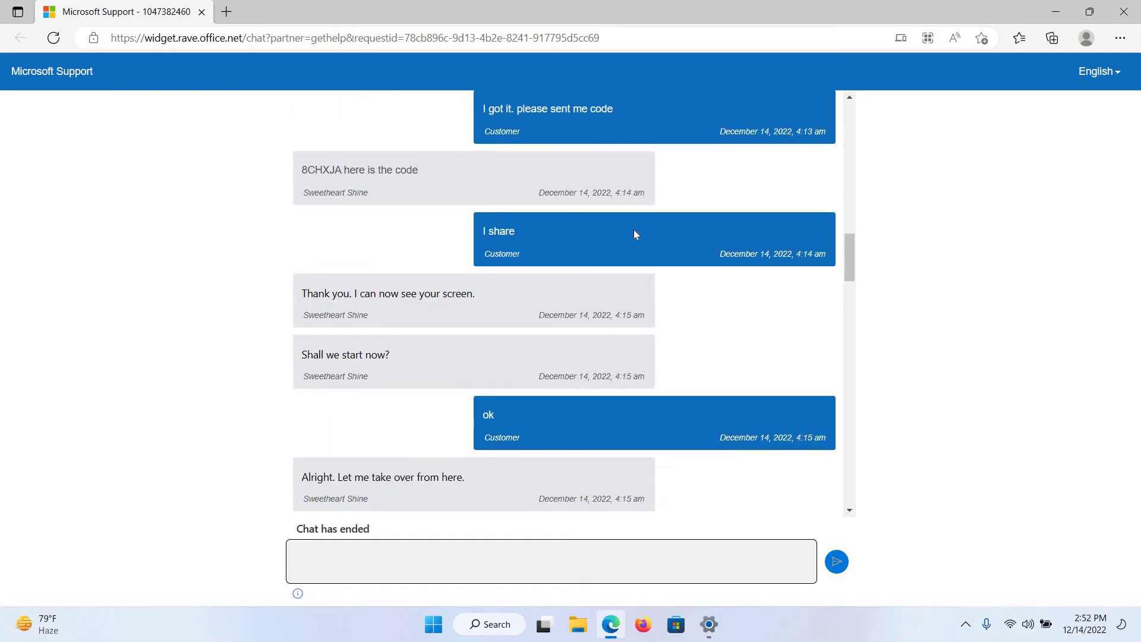
Step: Examine the support chat transcript from its beginning, covering the taskbar problem description and the Quick Assist instructions
scroll(634, 229, "up", 15)
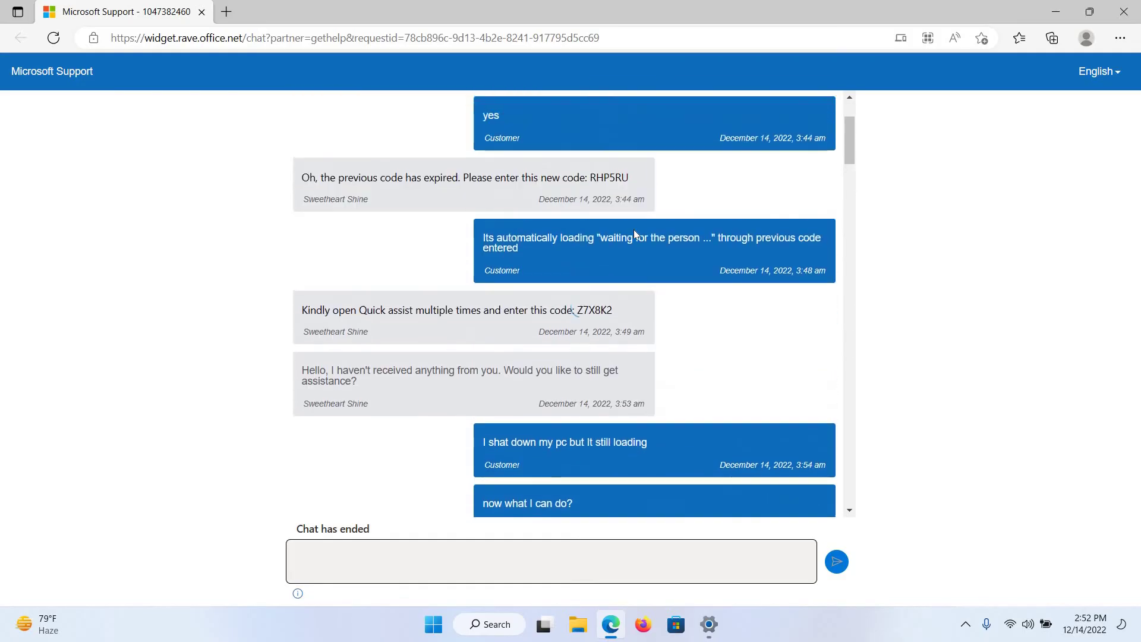
scroll(634, 231, "up", 15)
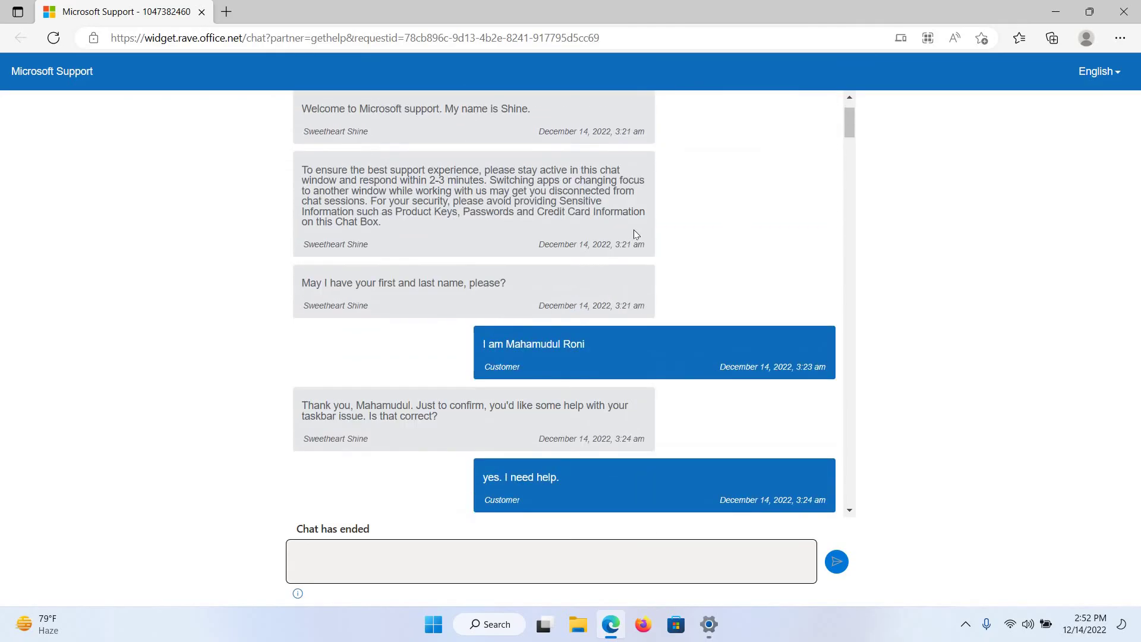
scroll(634, 234, "up", 2)
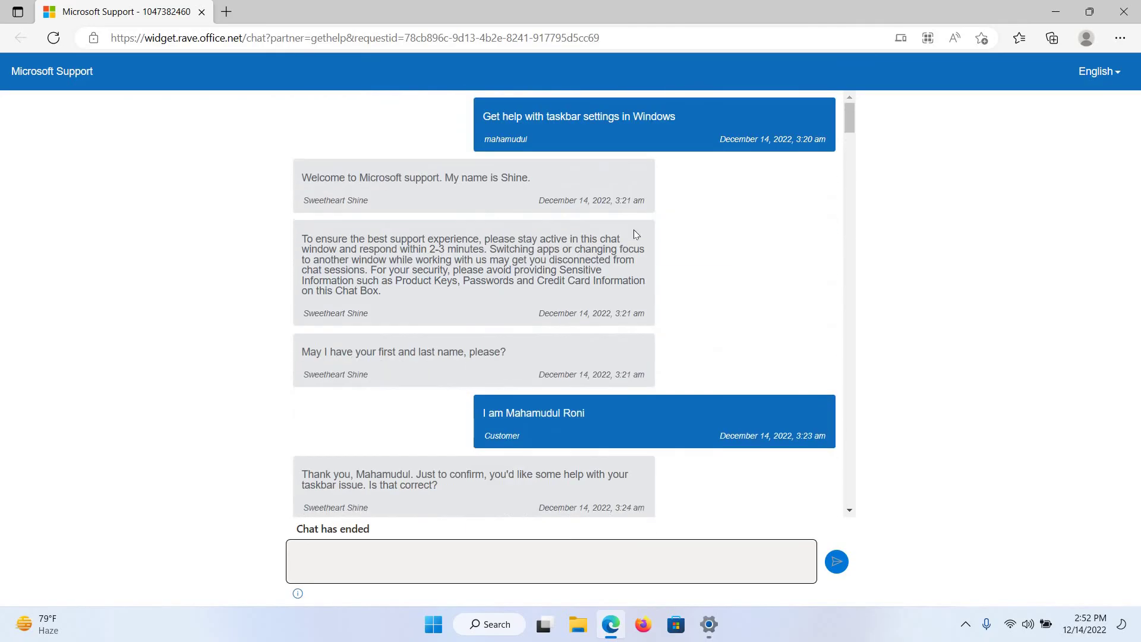
scroll(634, 229, "down", 10)
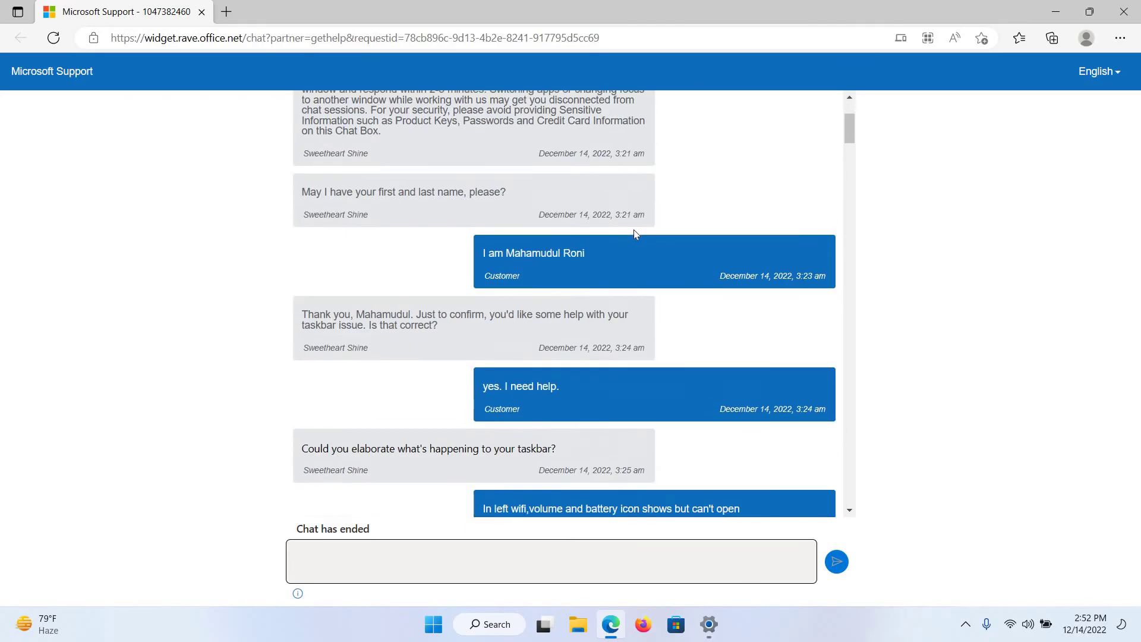
scroll(634, 229, "down", 2)
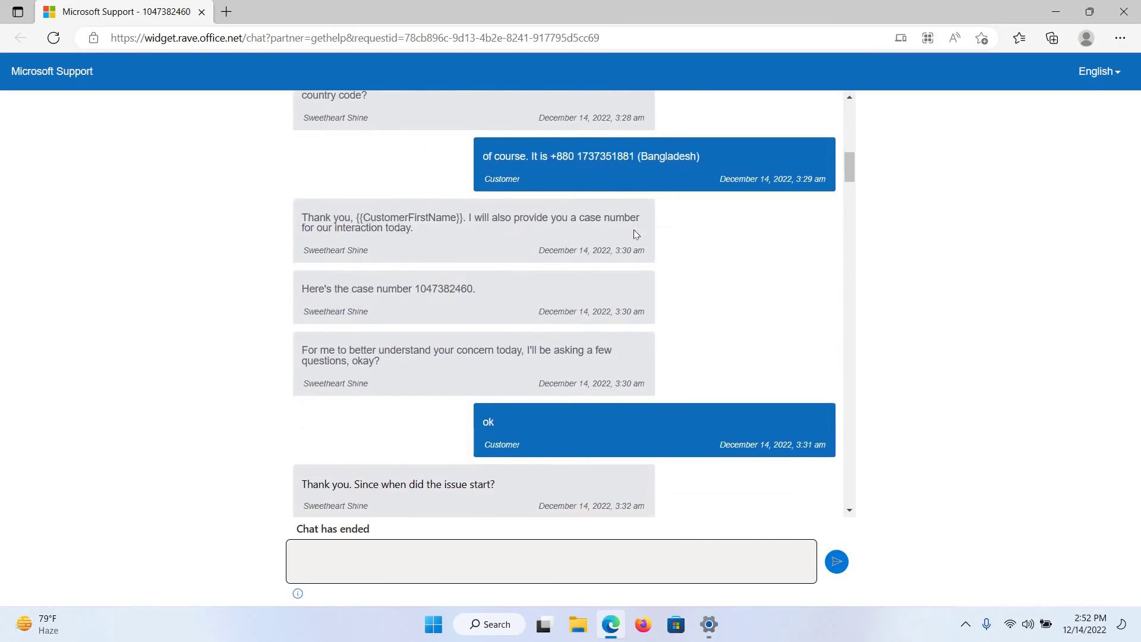
scroll(635, 230, "down", 4)
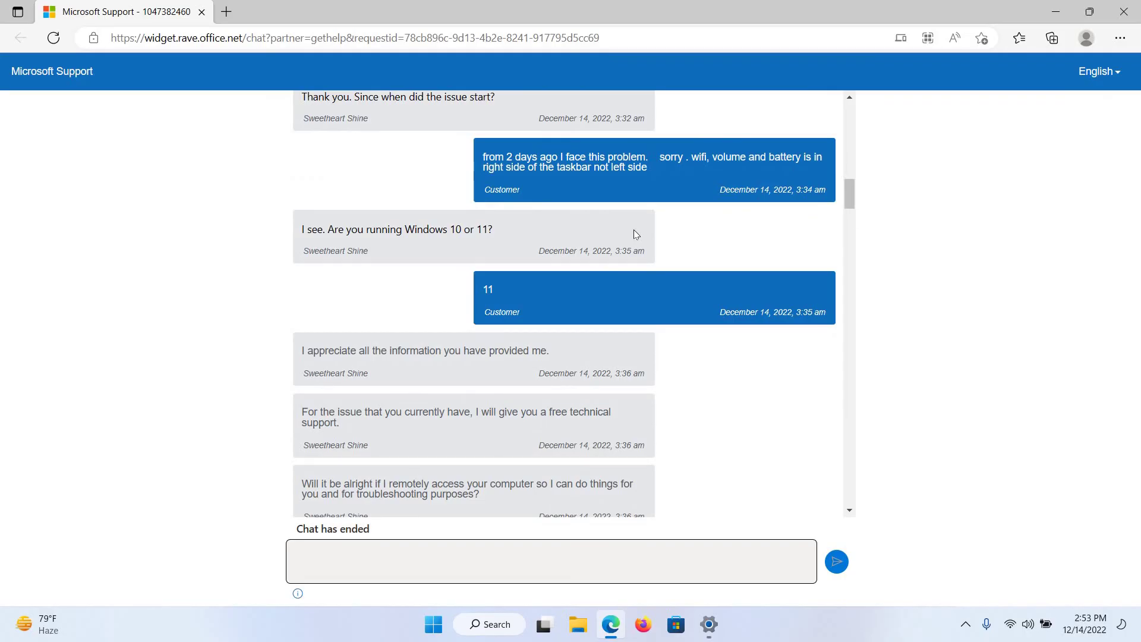
scroll(634, 234, "down", 4)
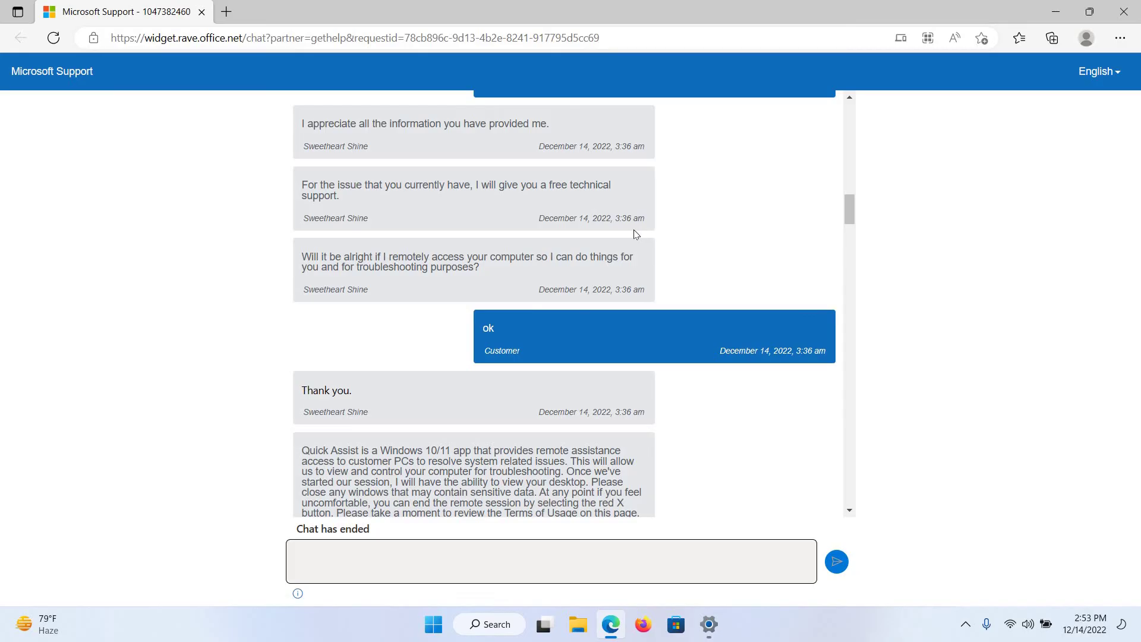
scroll(635, 234, "down", 2)
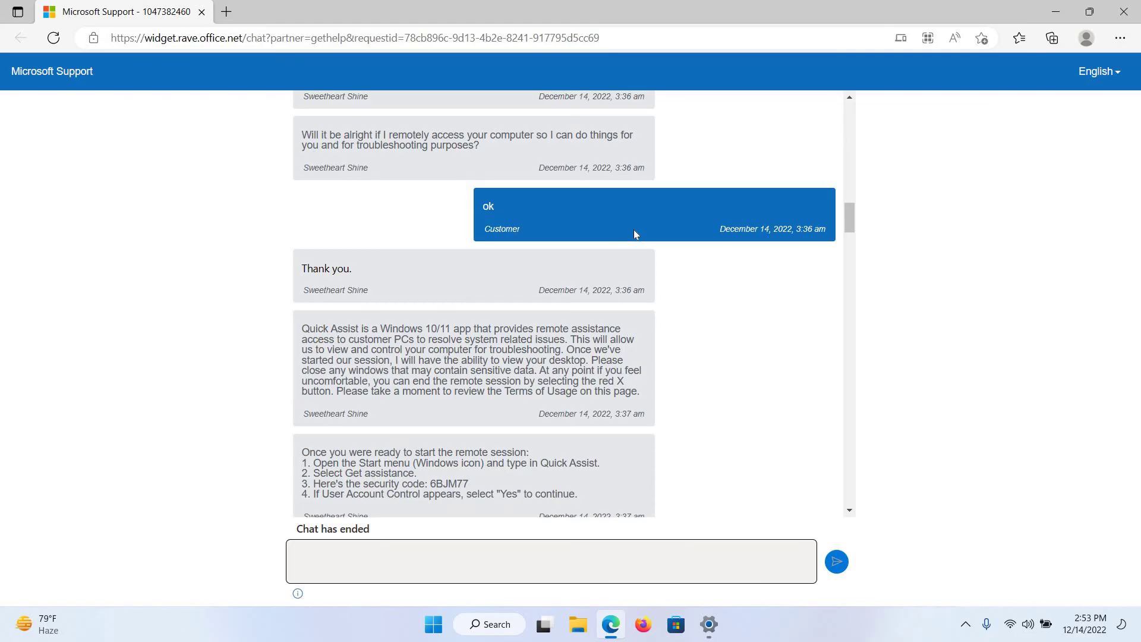
scroll(635, 232, "down", 3)
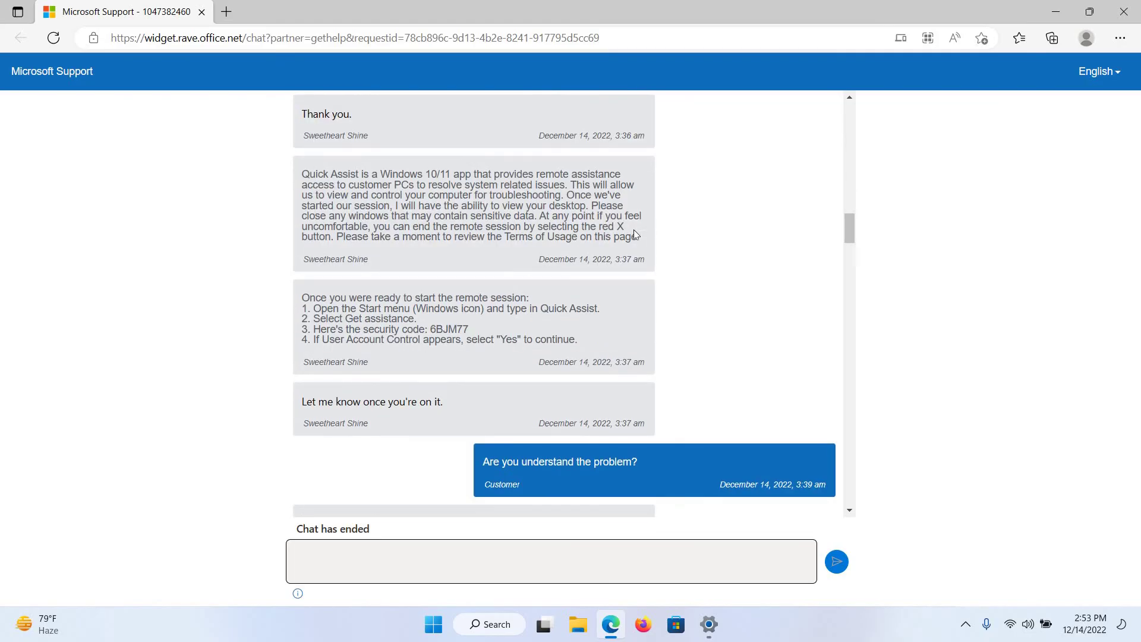
scroll(635, 235, "down", 5)
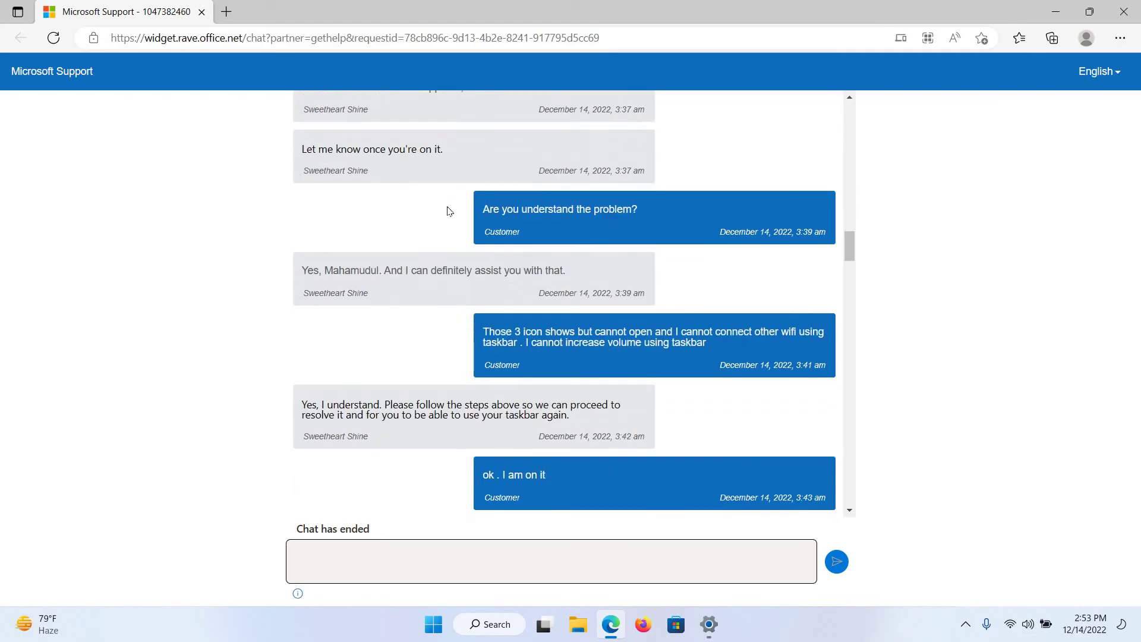
Step: Search the web for "microsoft support" in a new browser tab
left_click(226, 12)
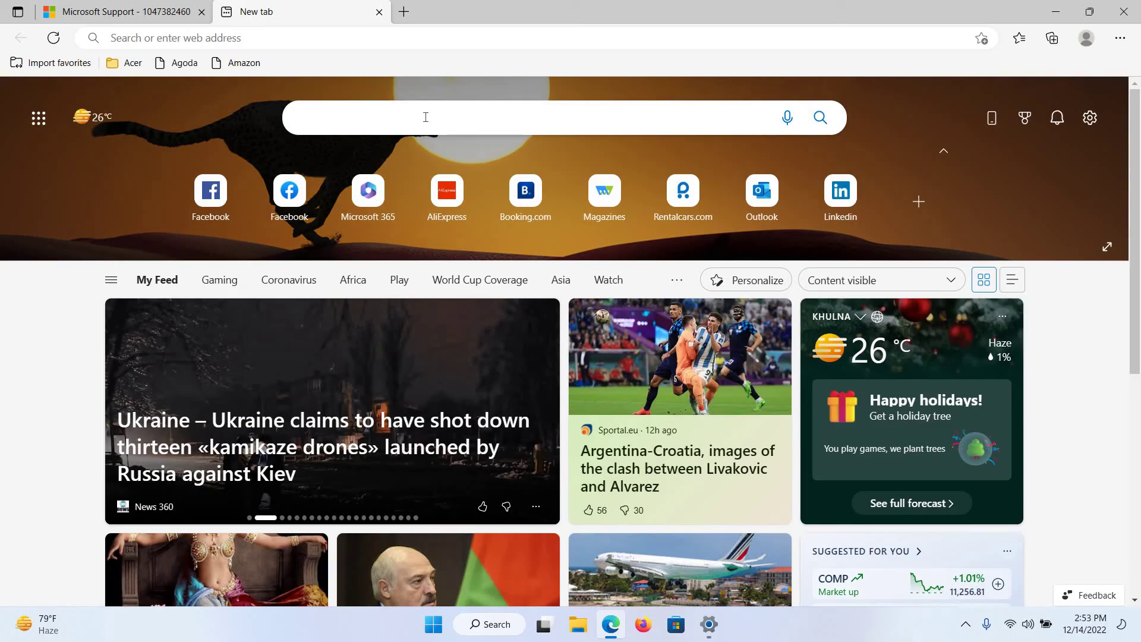
type("mi")
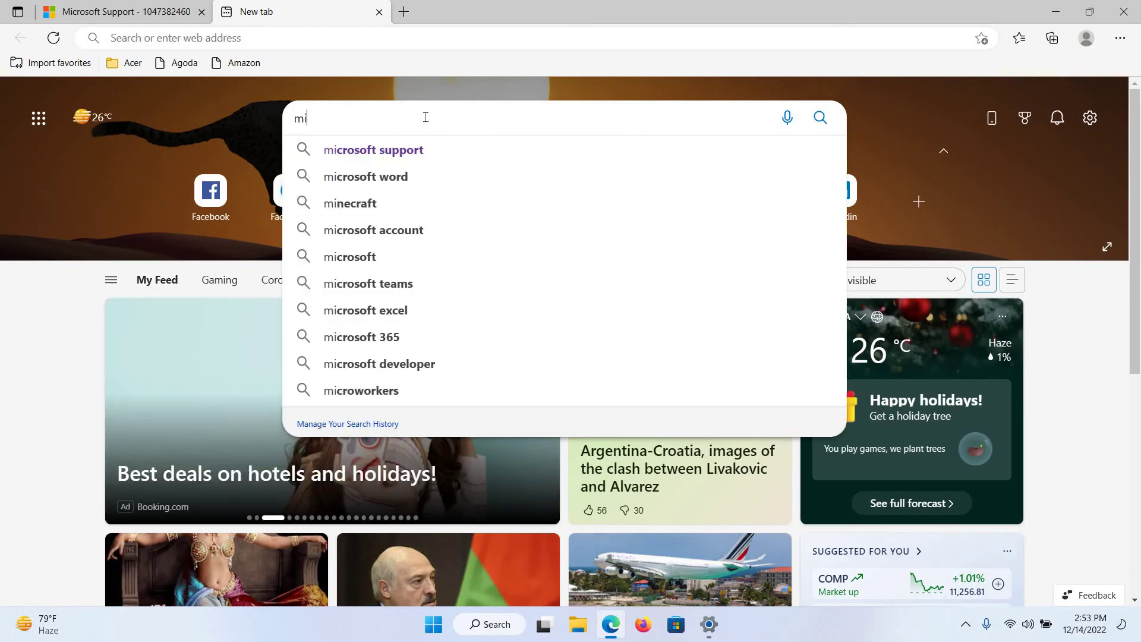
type("roso")
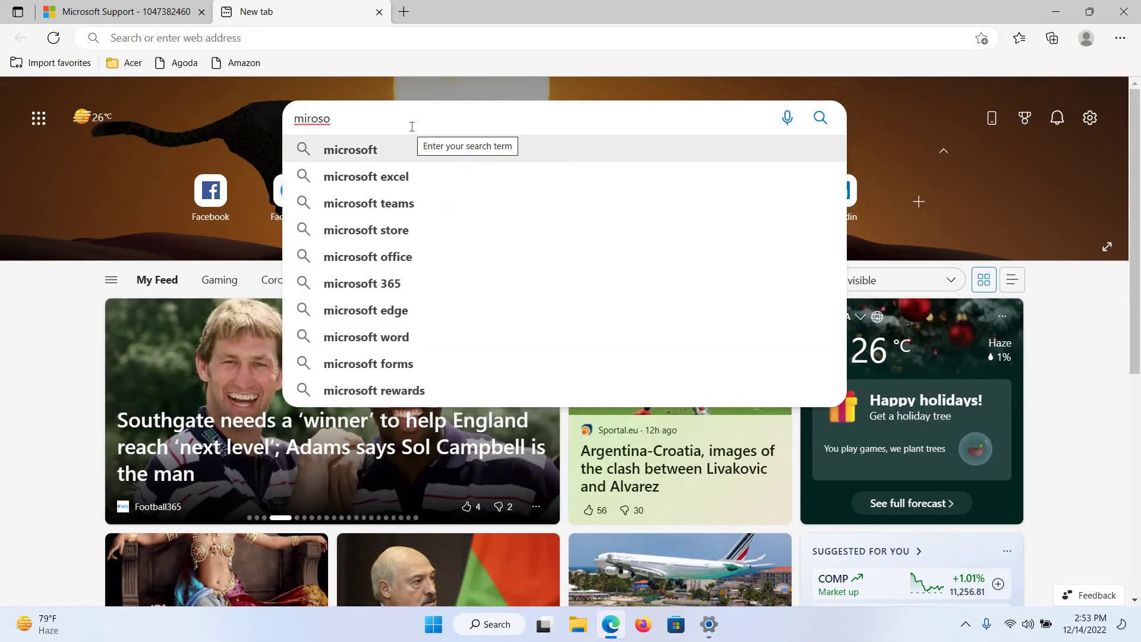
type("ft s")
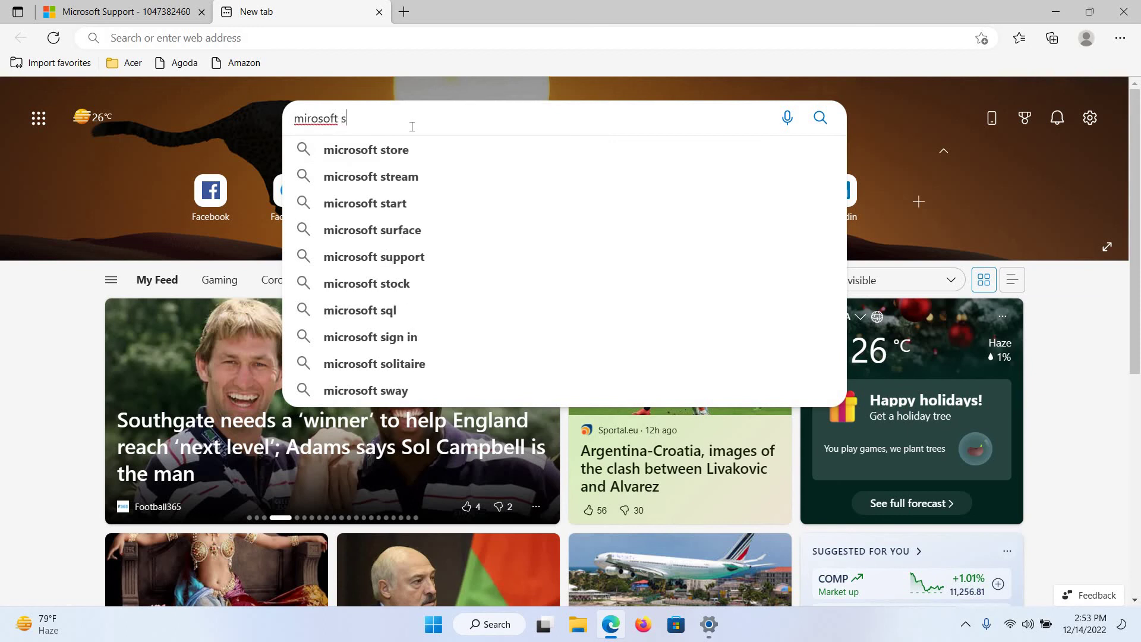
type("upp")
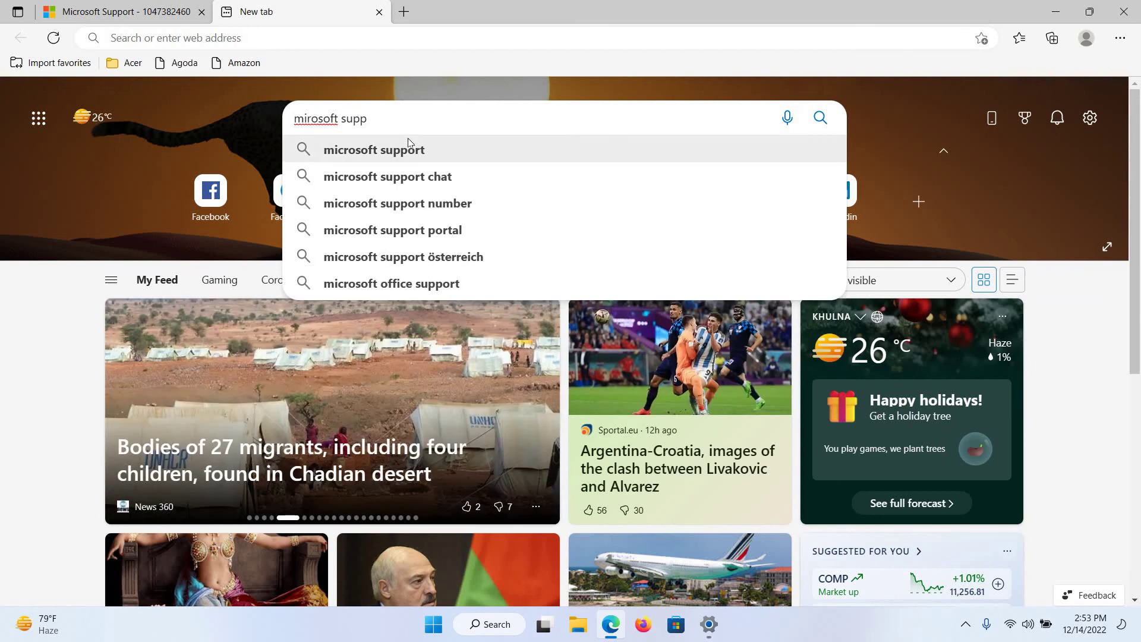
left_click(408, 144)
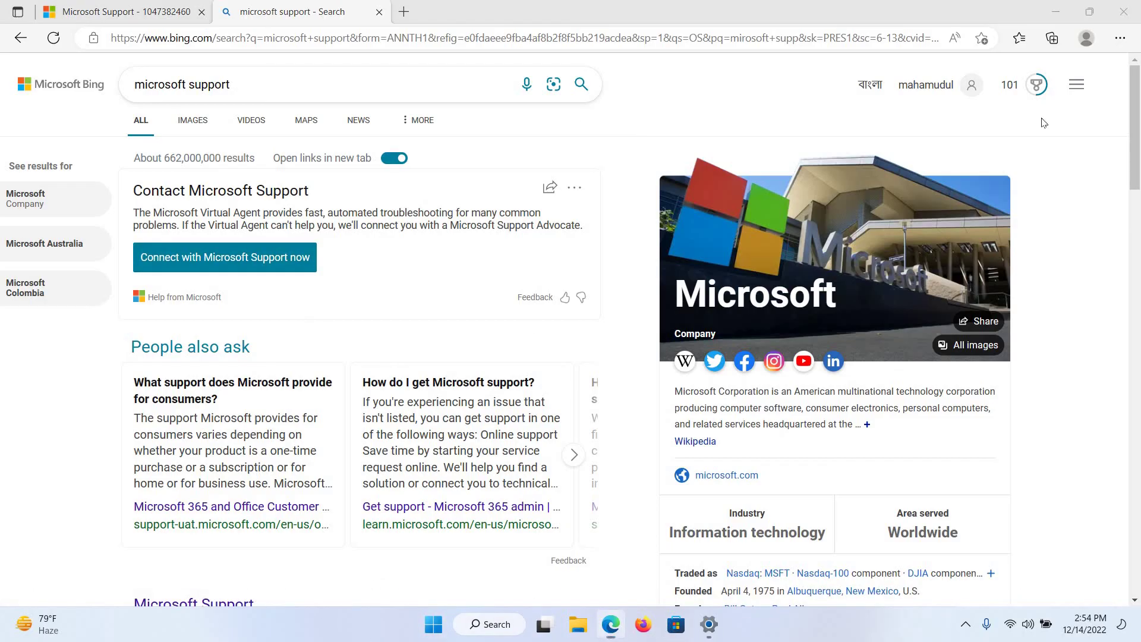
Step: Try to close the browser window, and show the hidden icons in the taskbar's system tray
left_click(1116, 17)
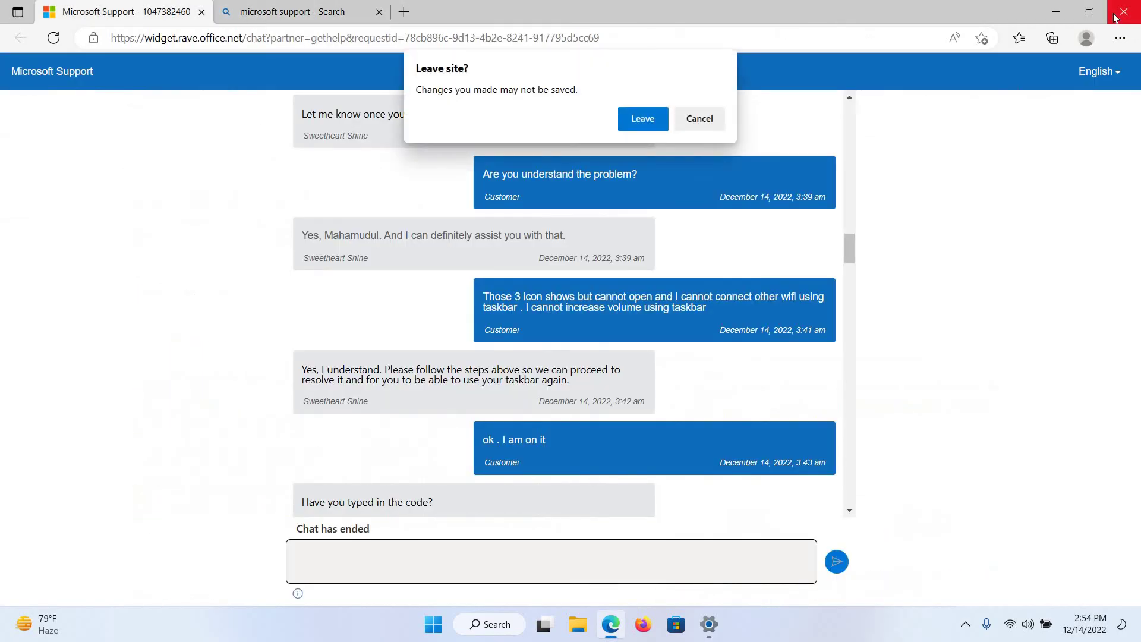
left_click(966, 624)
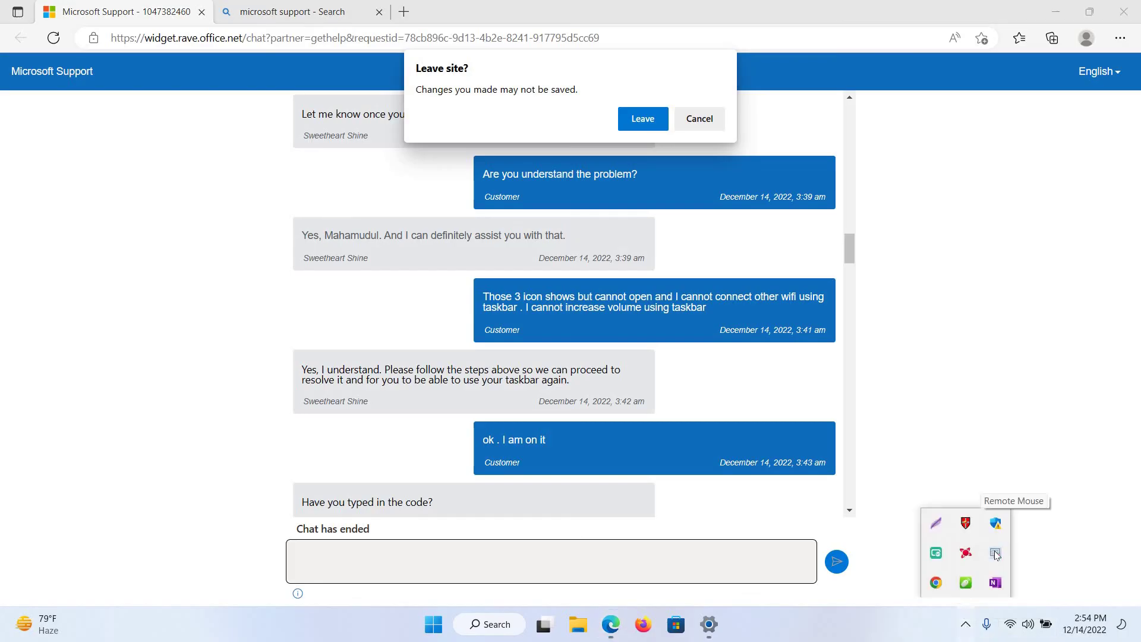